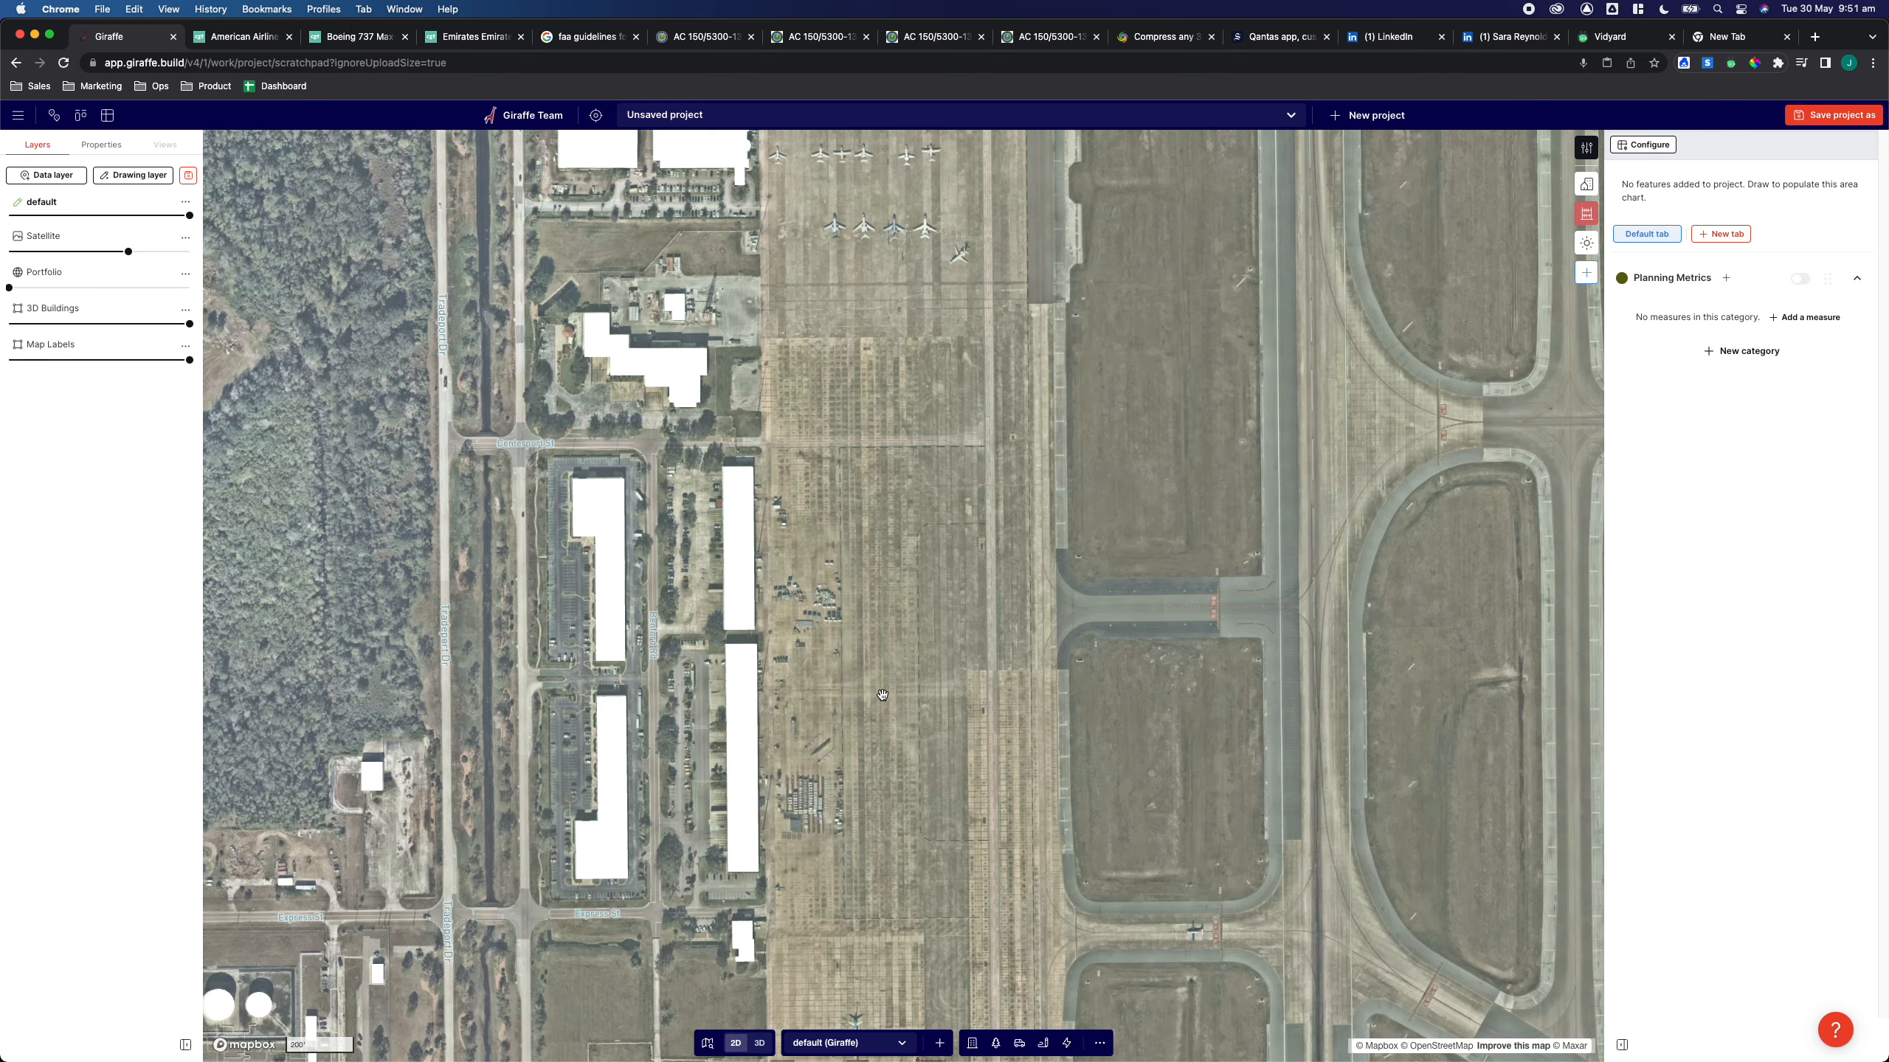
scroll(932, 698, down, 3)
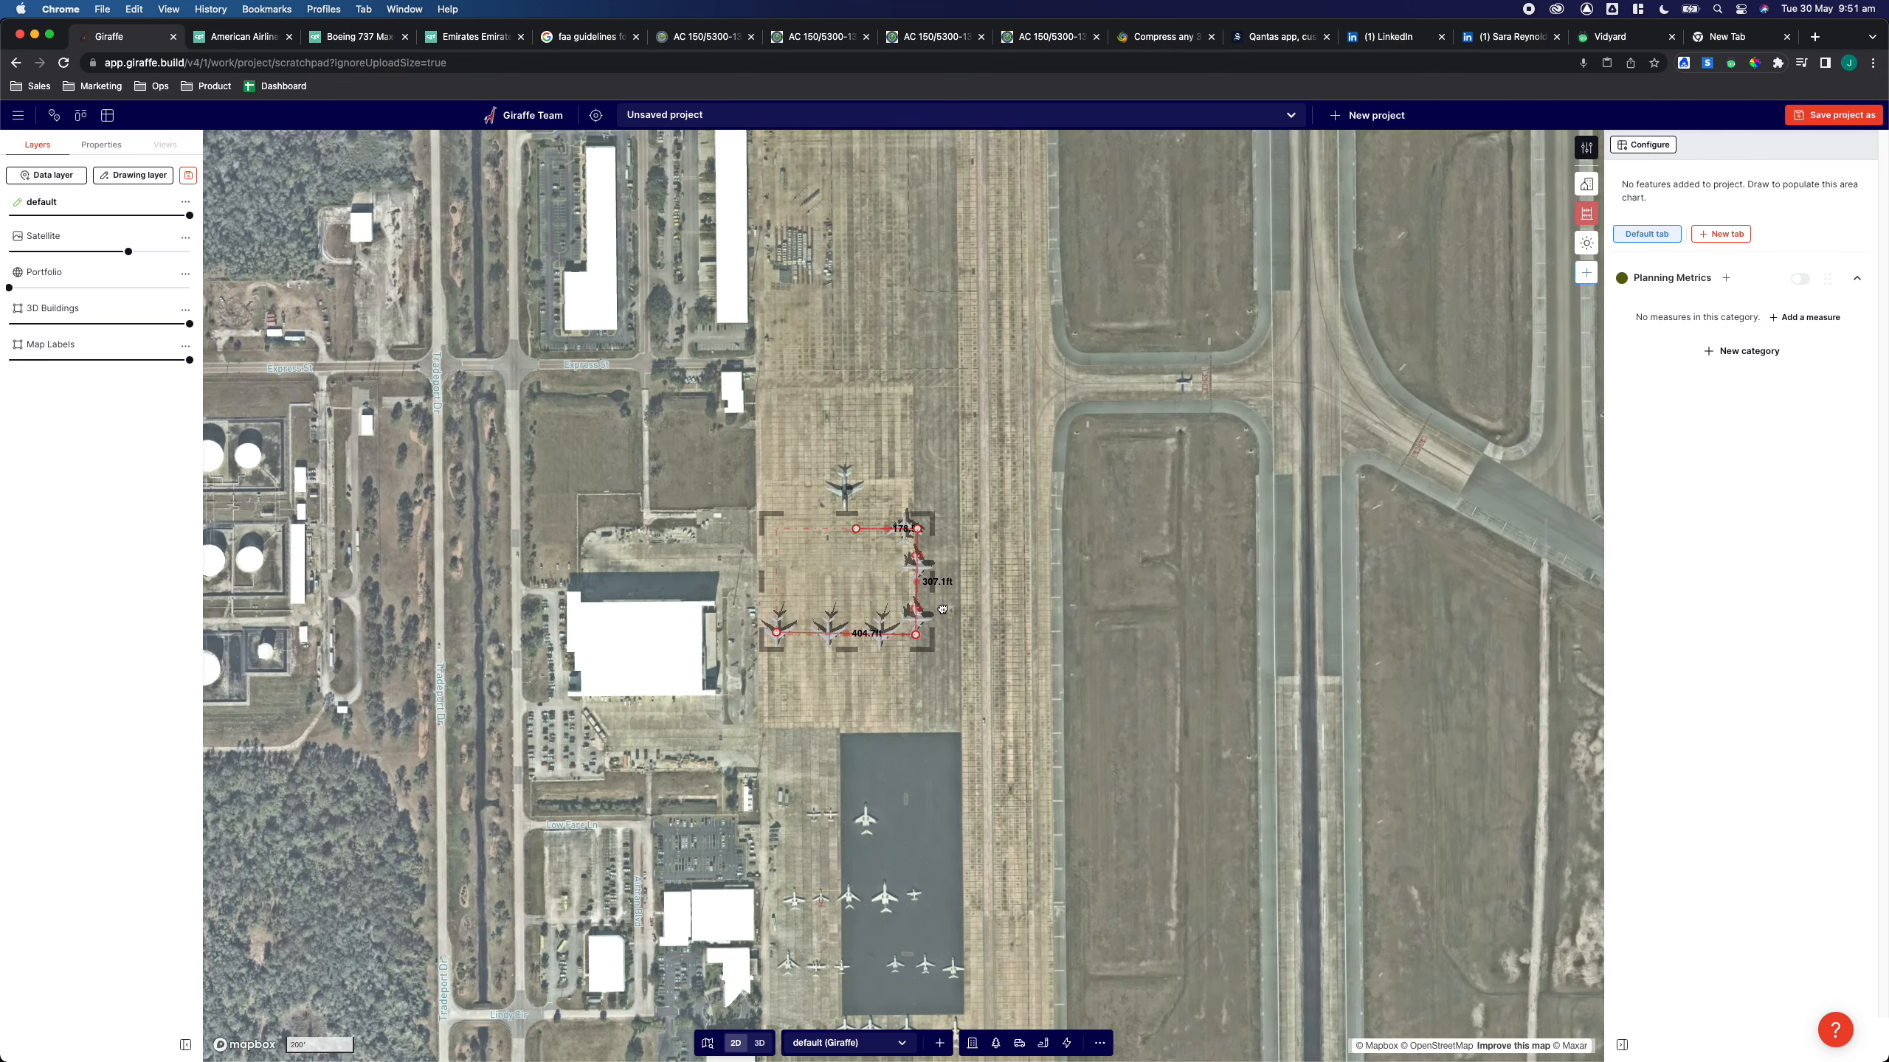
Move the polyline's lower-left vertex onto the first parked aircraft
scroll(840, 593, up, 5)
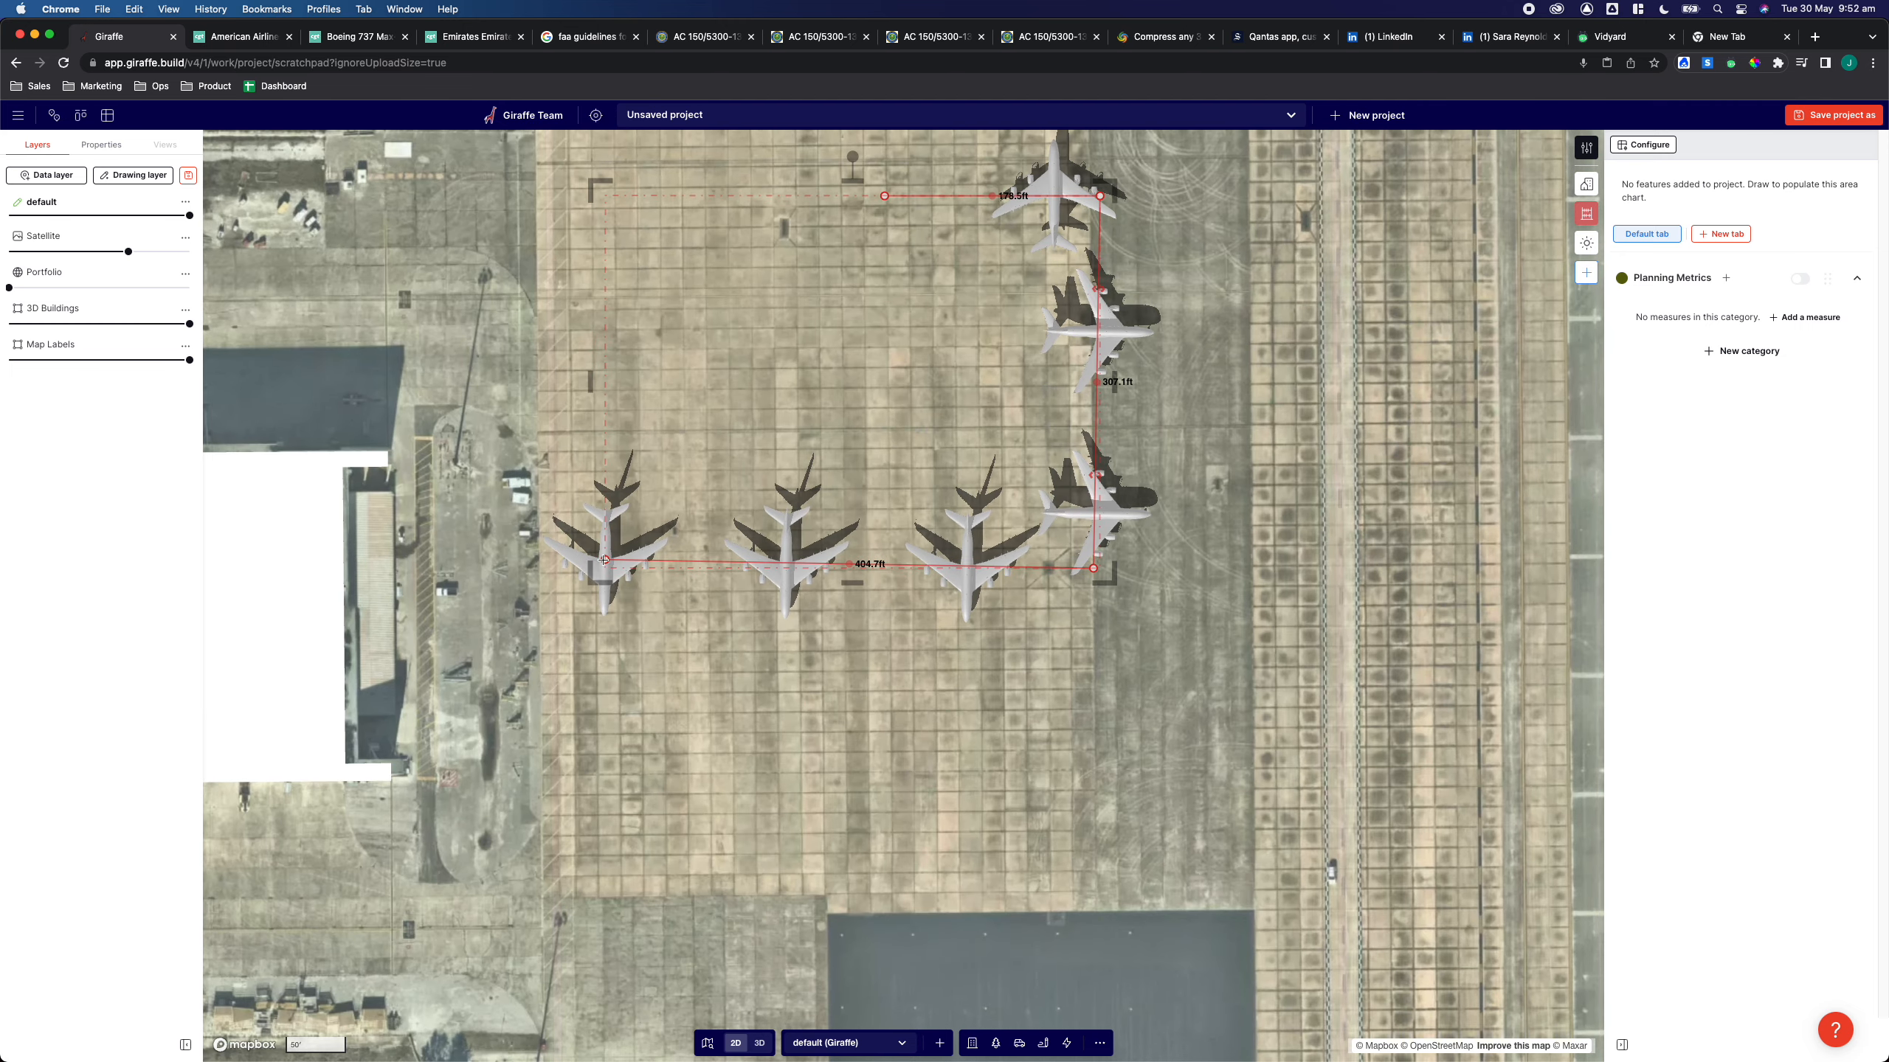
drag(616, 570, 631, 588)
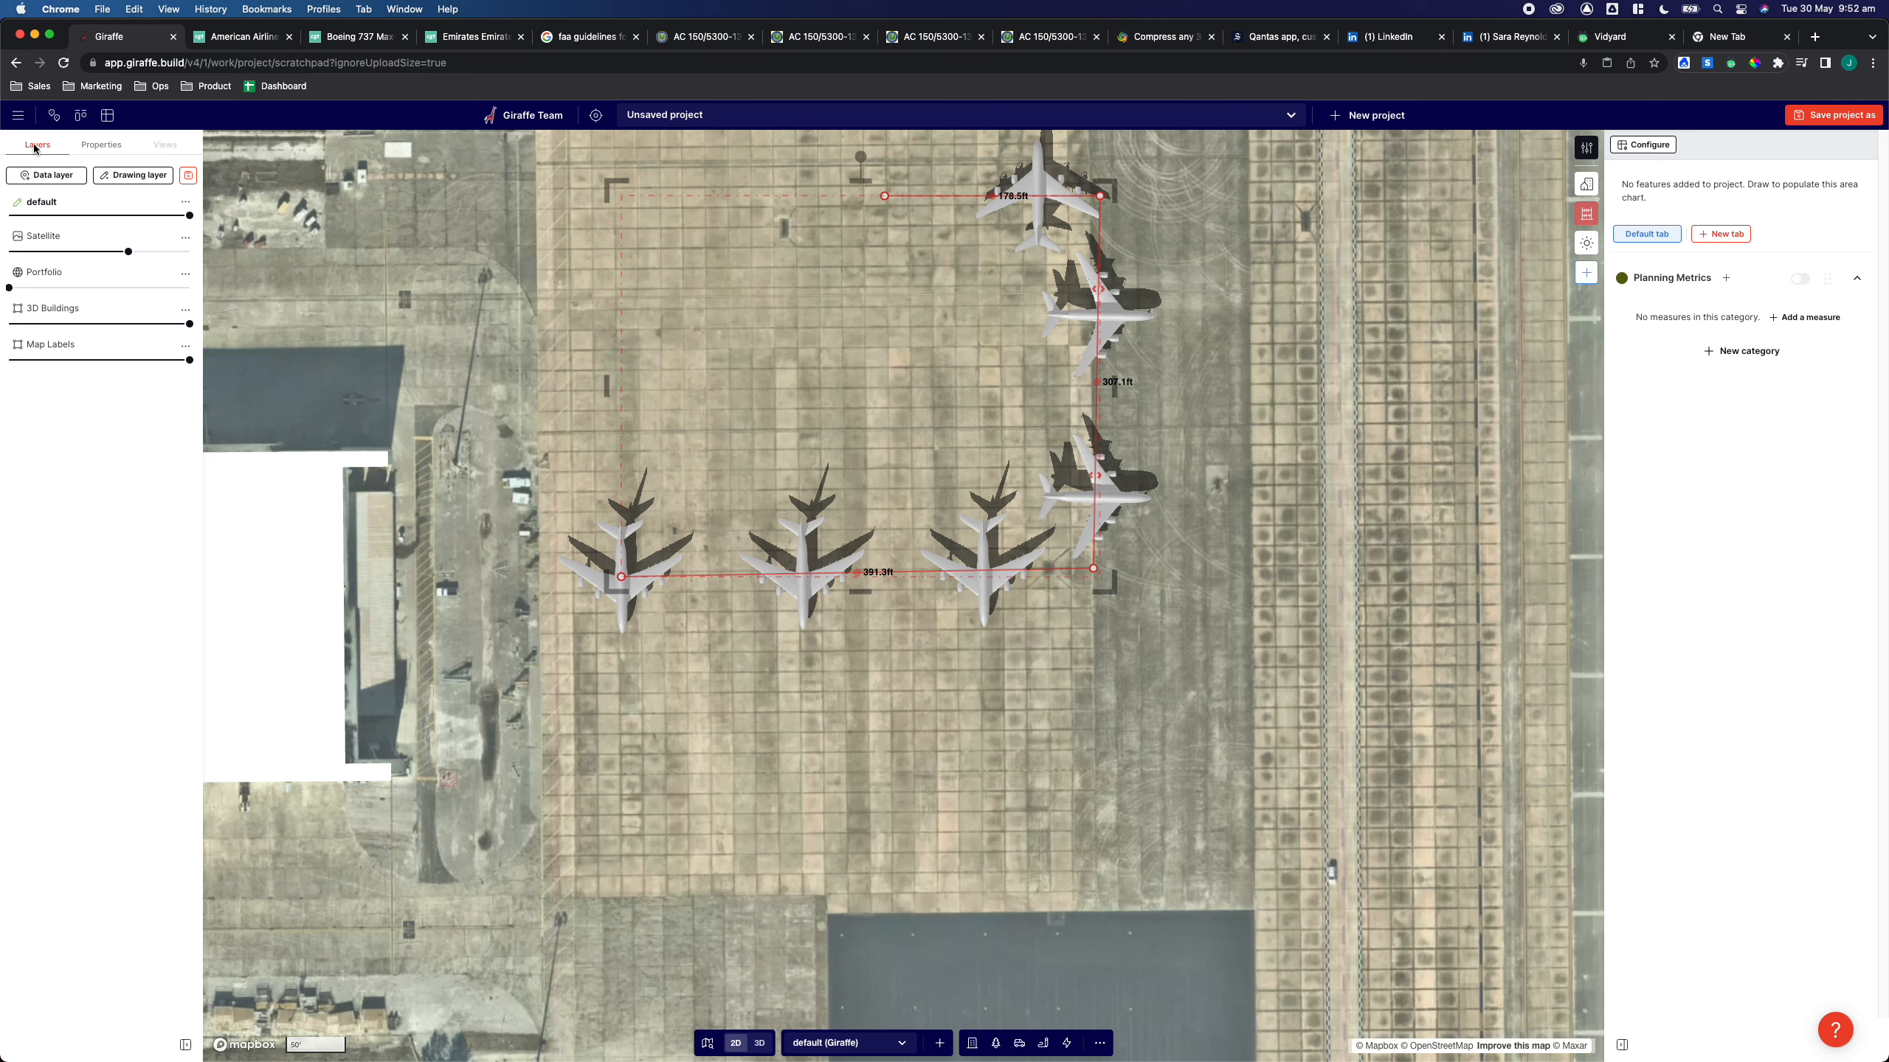
Review the Pin generated feature's Array spacing and Output settings
click(102, 145)
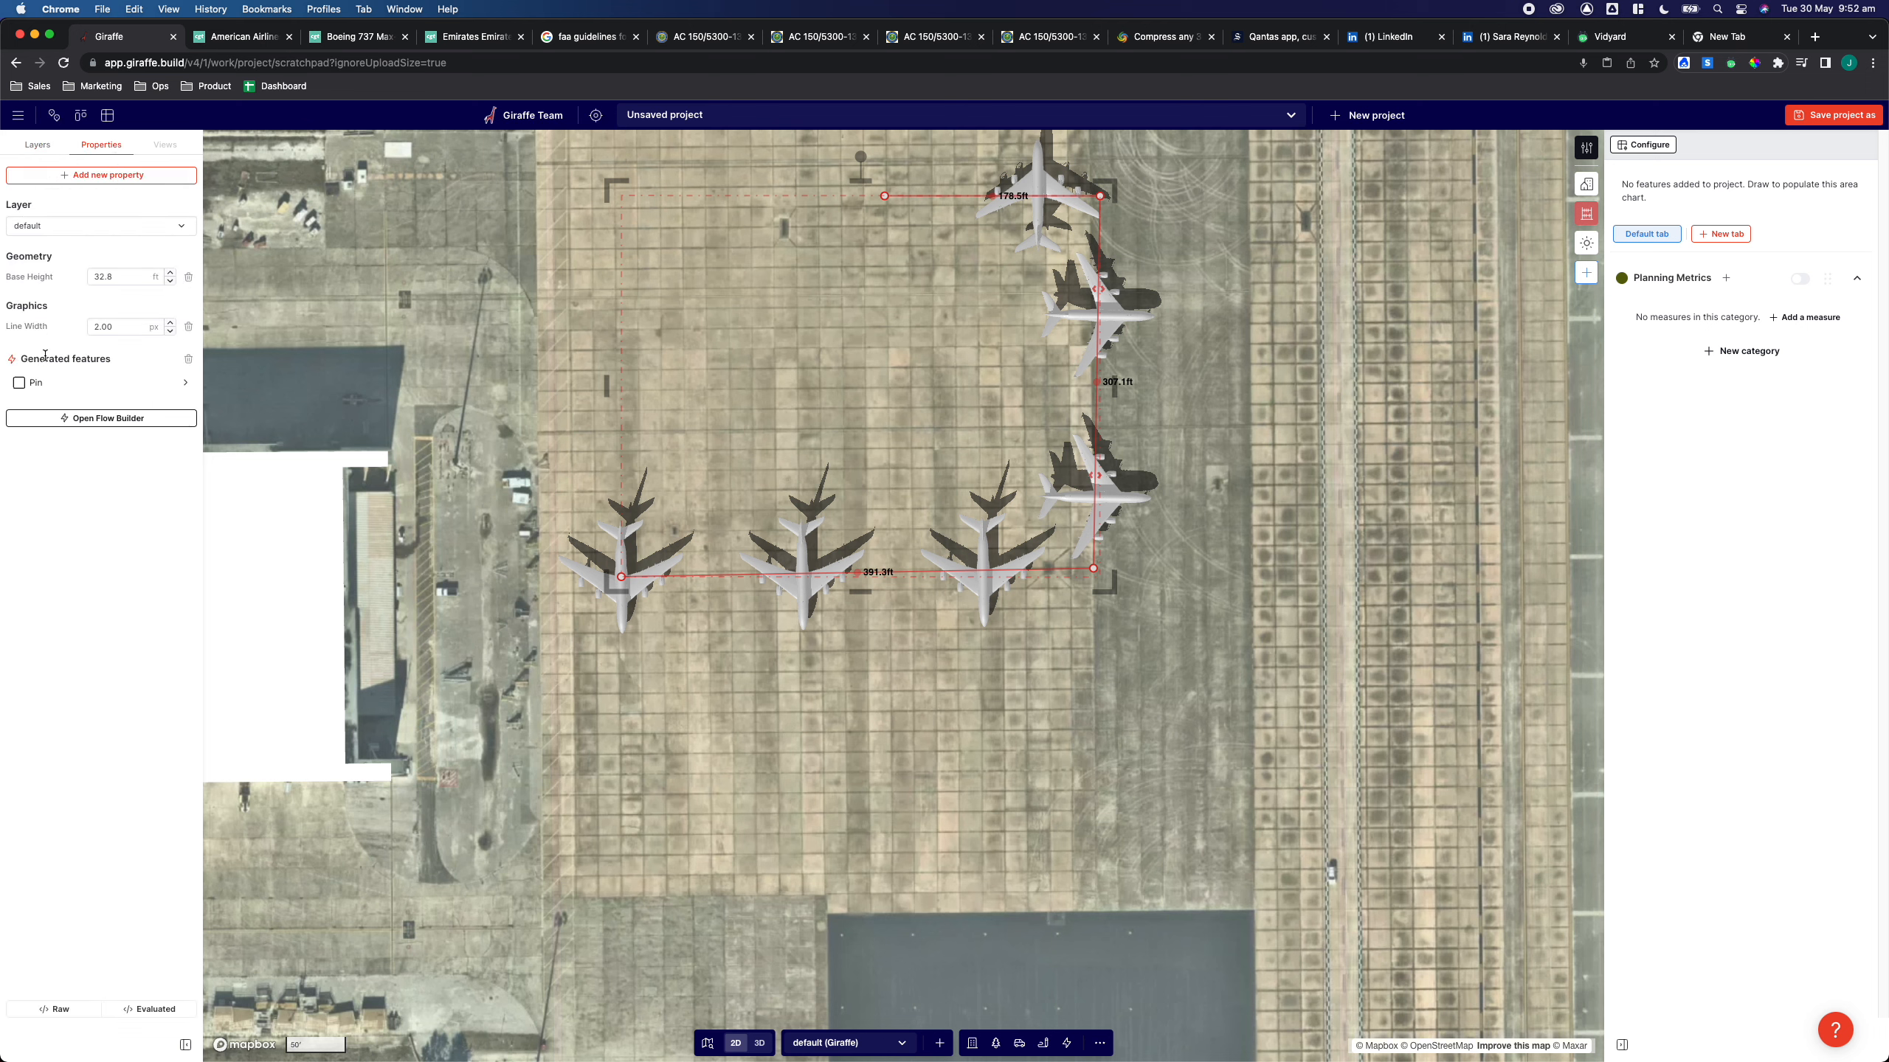
click(50, 381)
click(104, 160)
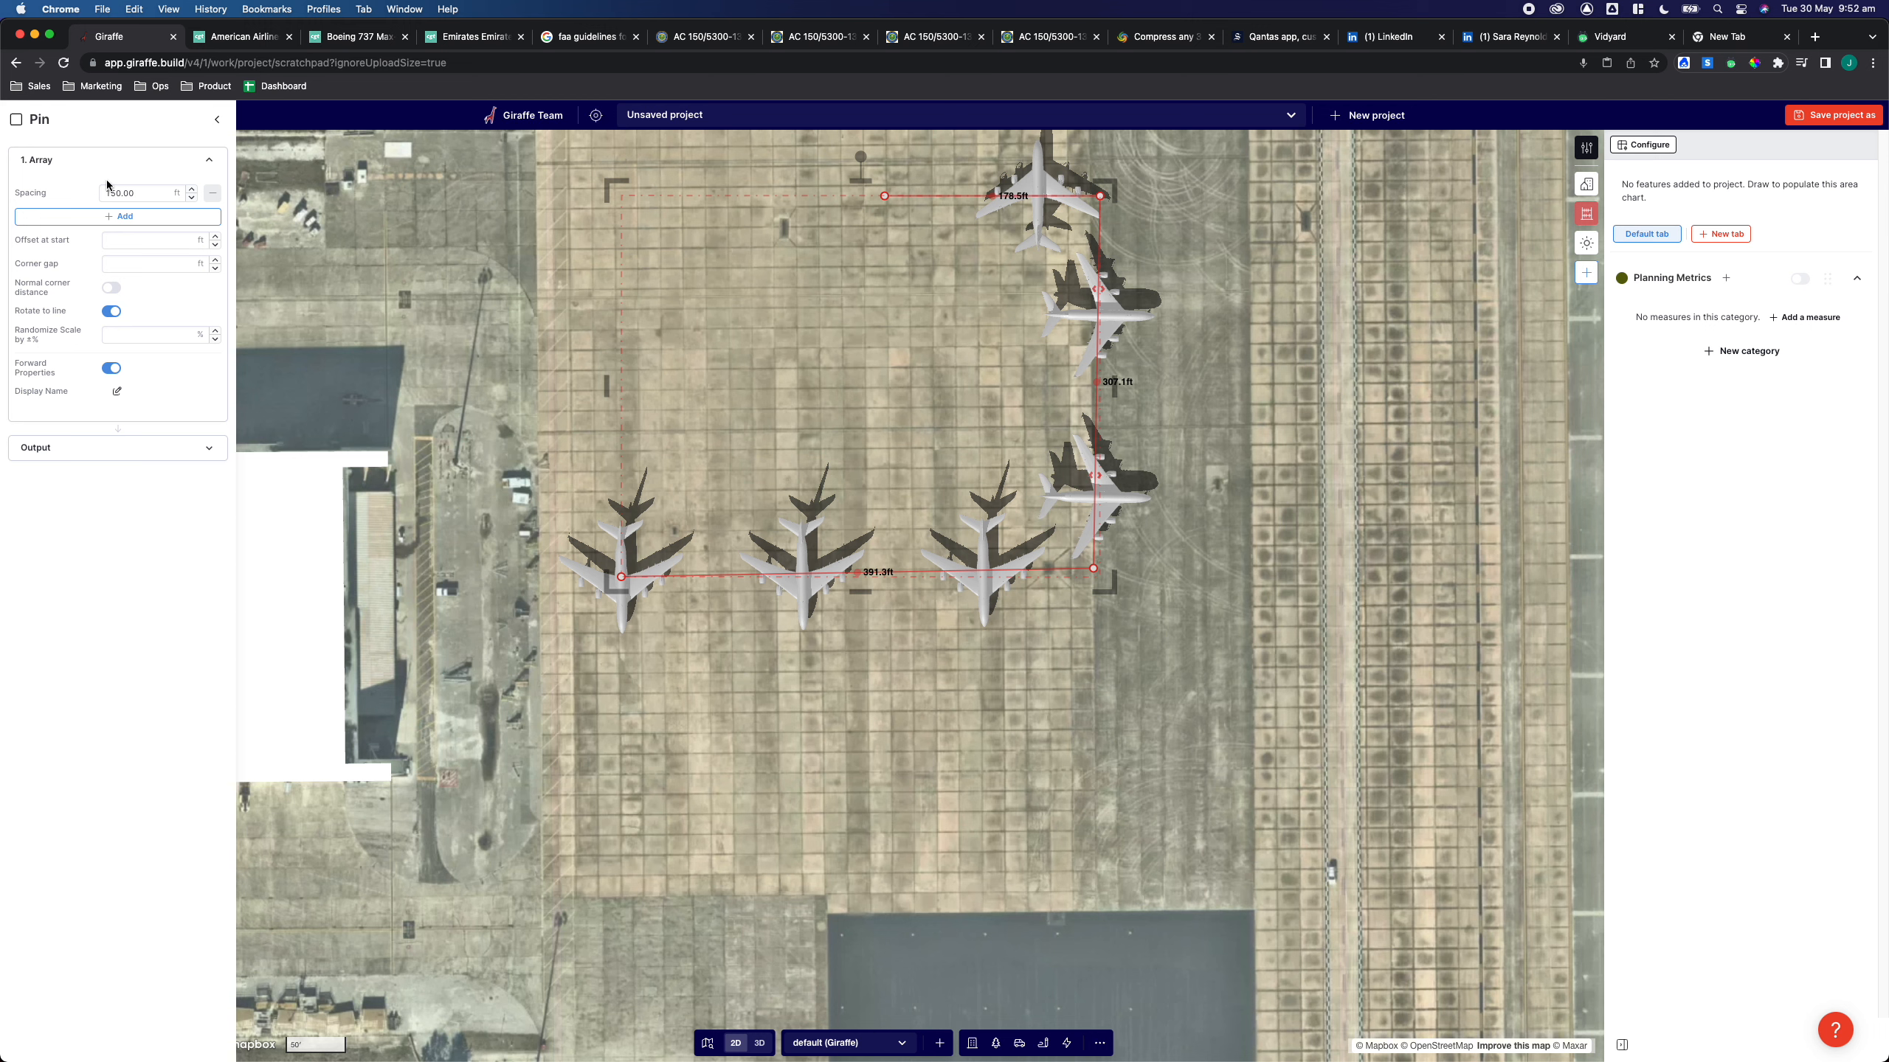
drag(142, 193, 106, 191)
click(89, 450)
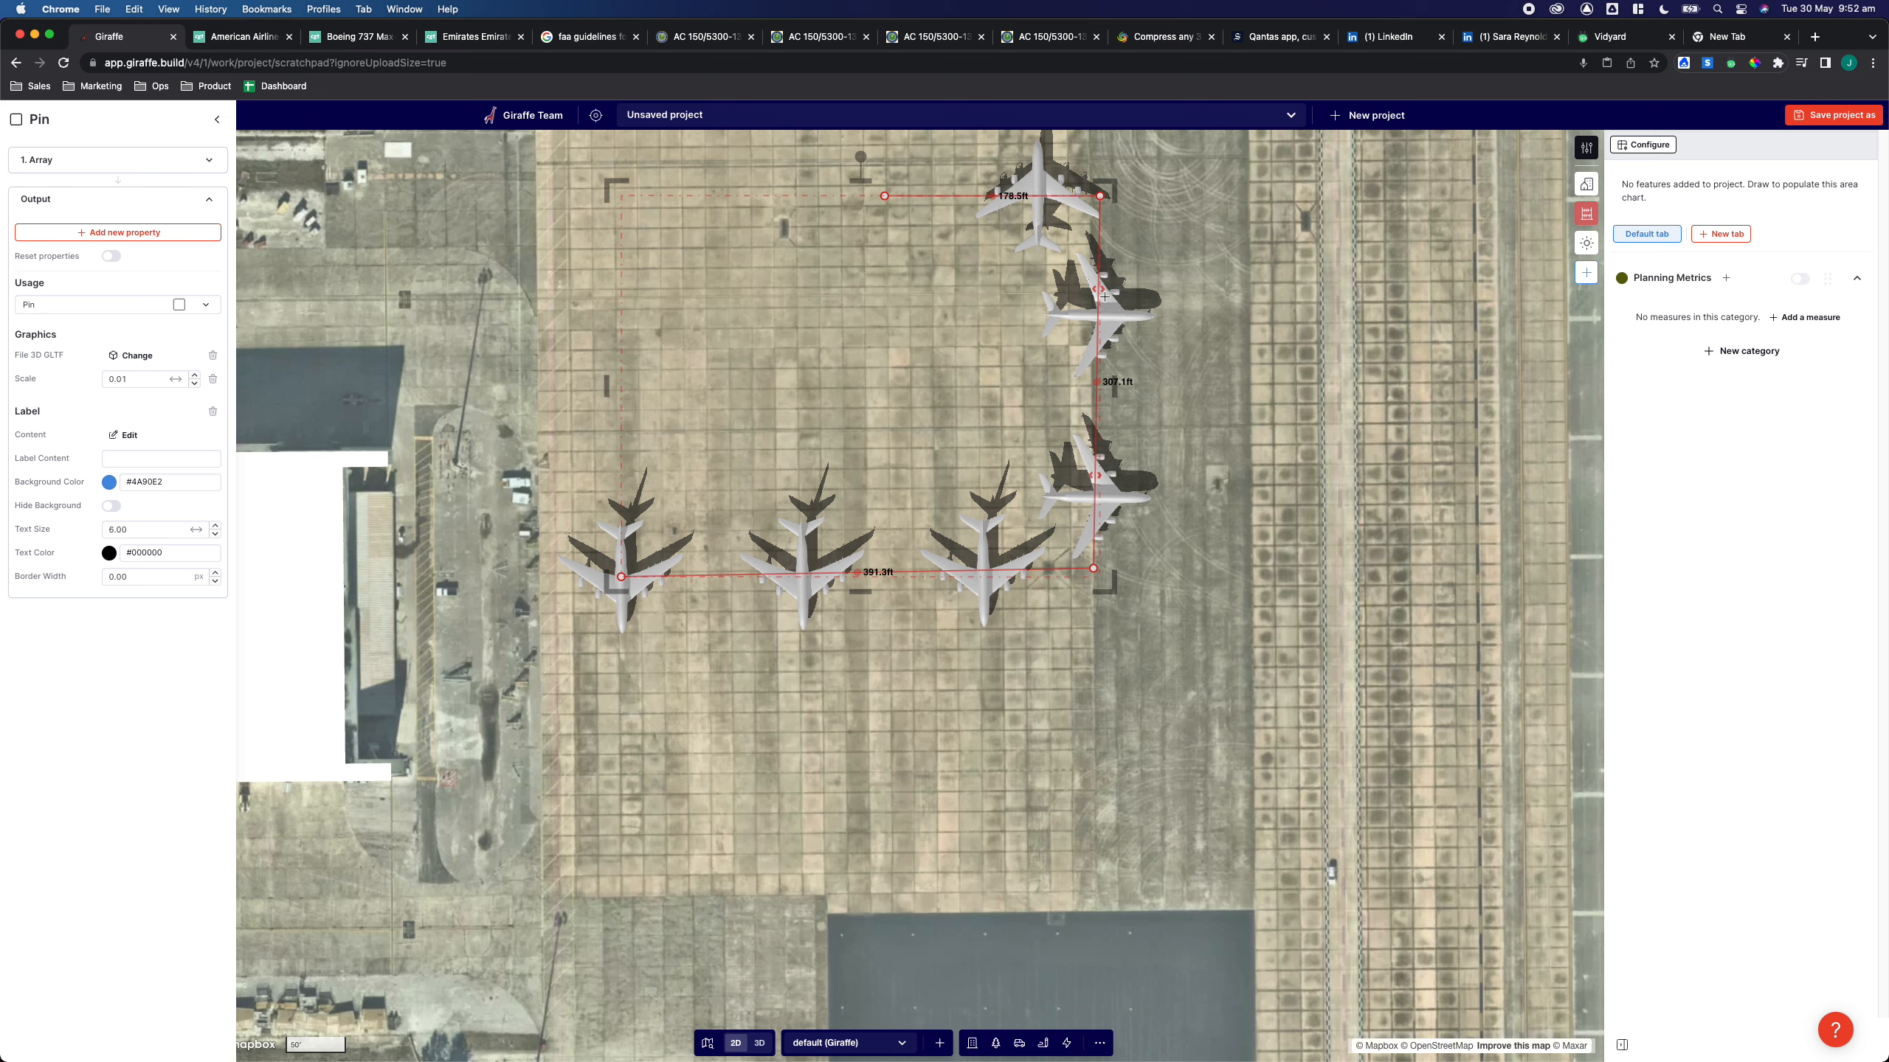
Reposition the polyline's upper vertices to follow the upper aircraft
drag(1101, 342, 1097, 358)
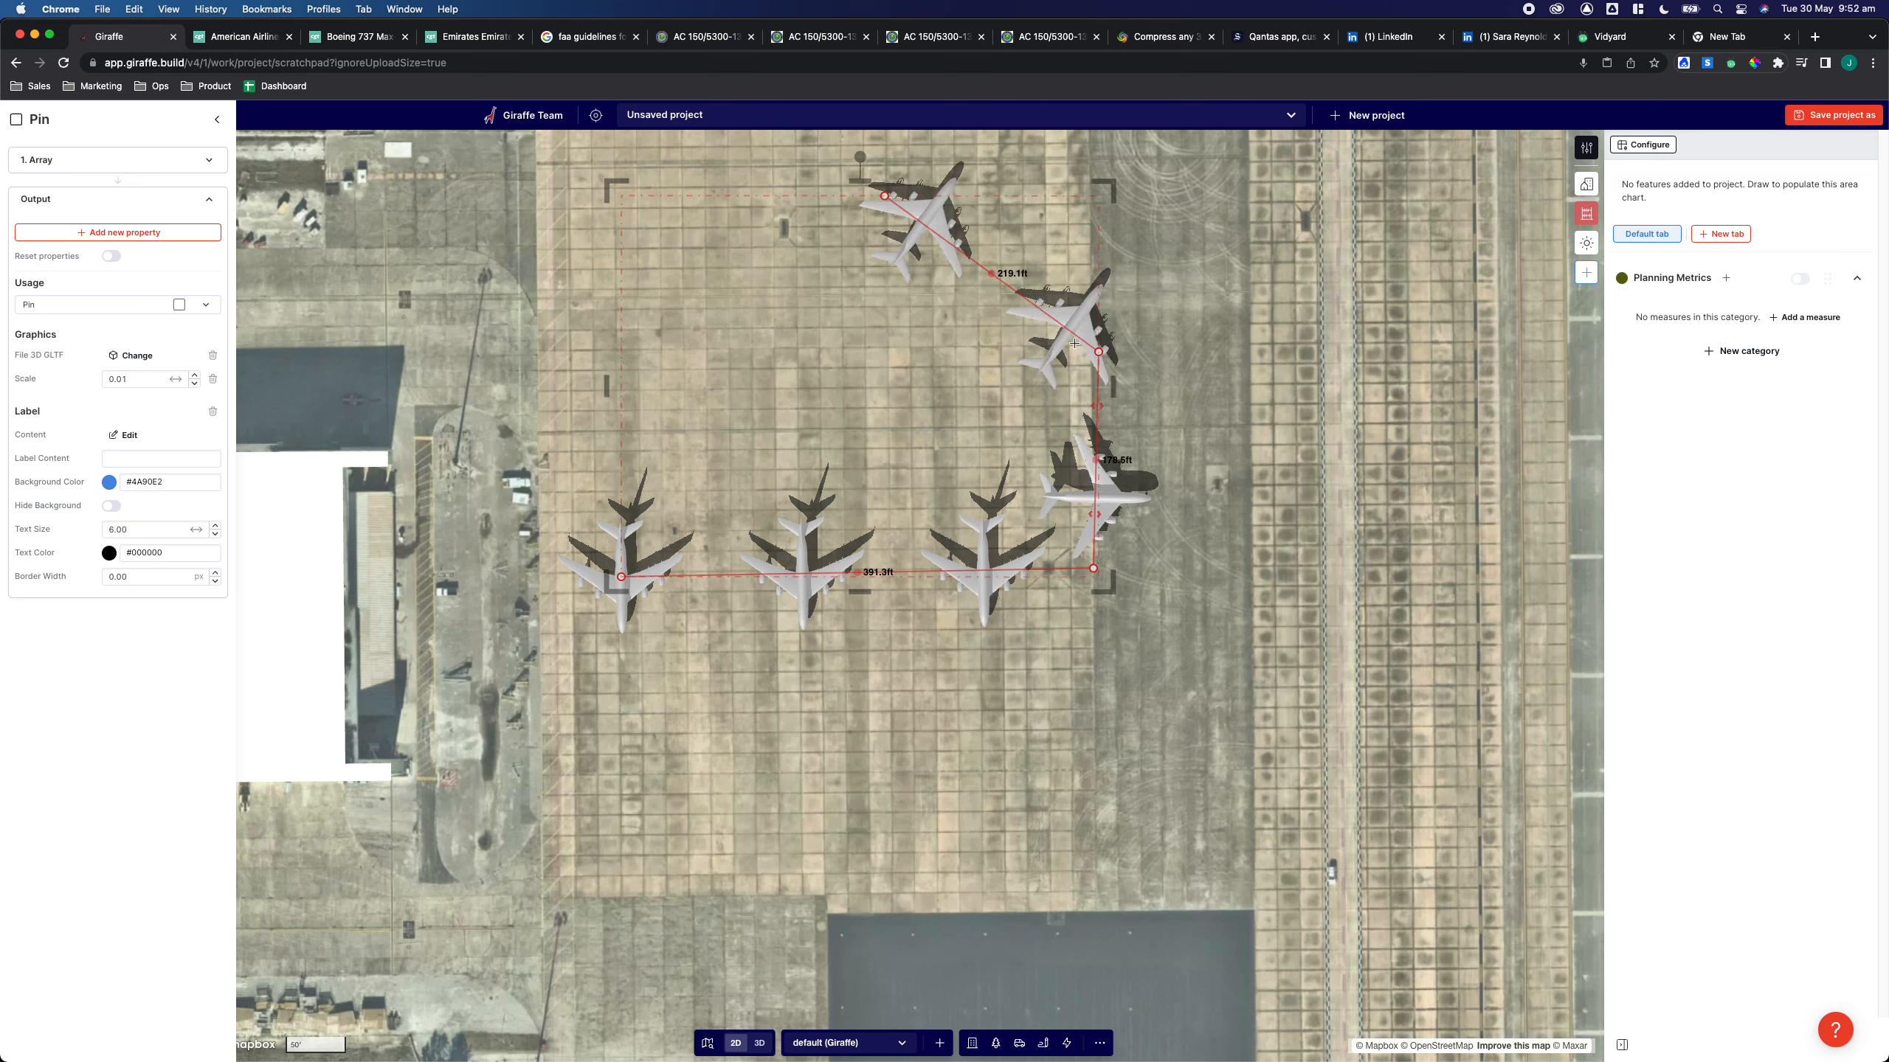
drag(874, 197, 565, 370)
Open the Flow Builder for the polyline and add a second branch with a new transform after the Array node
click(1148, 678)
right_drag(1136, 707, 1063, 653)
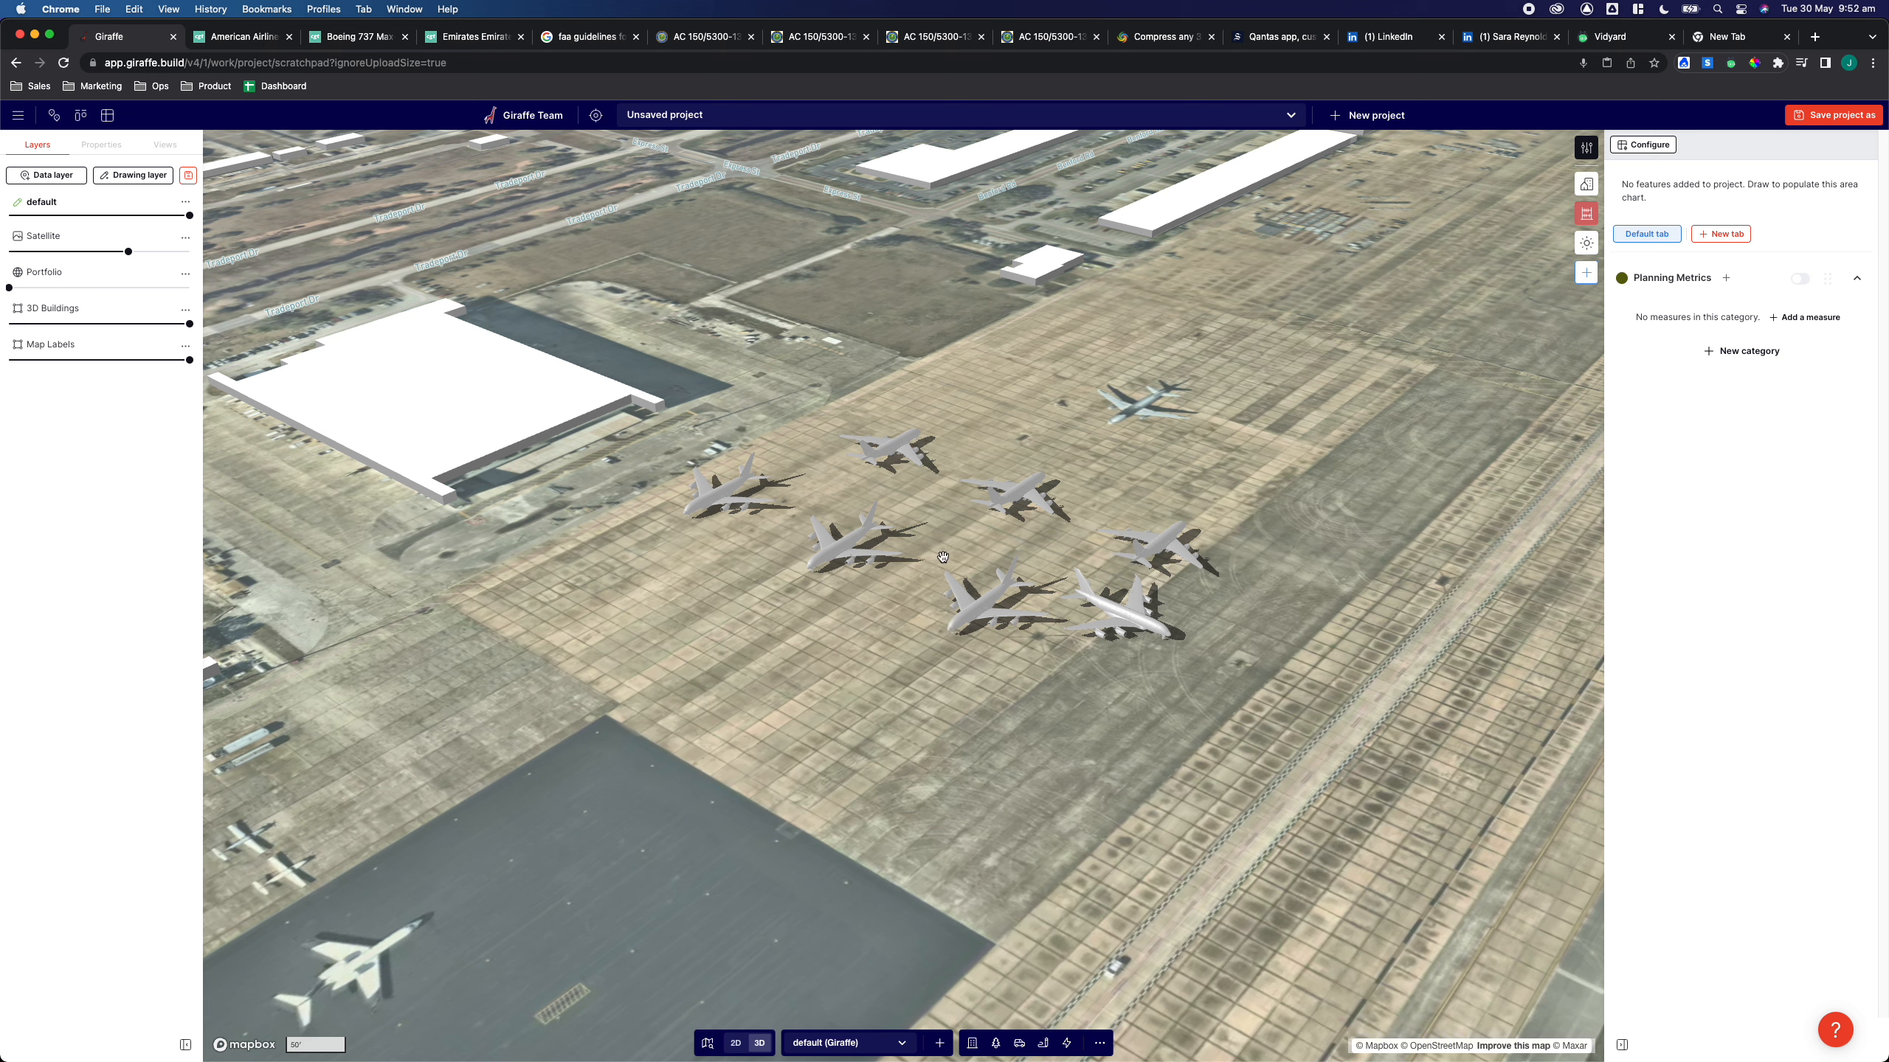
click(979, 619)
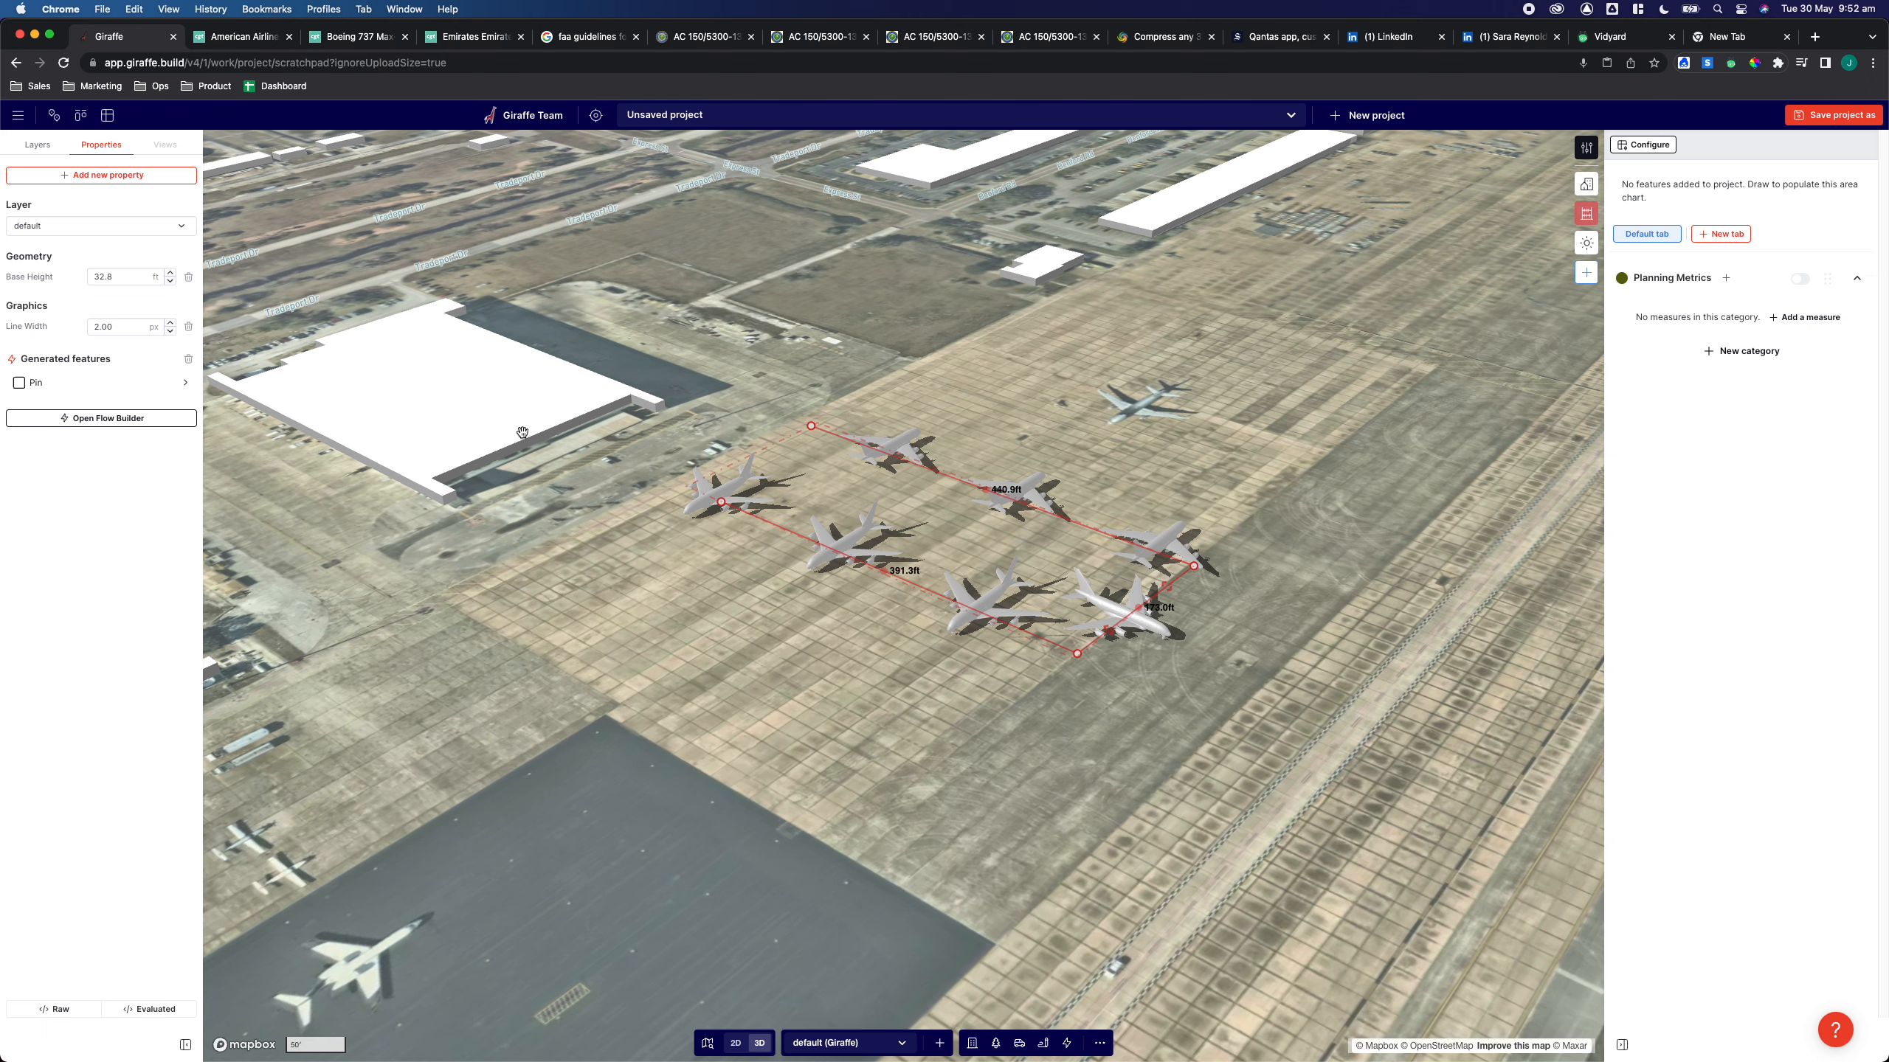
click(110, 421)
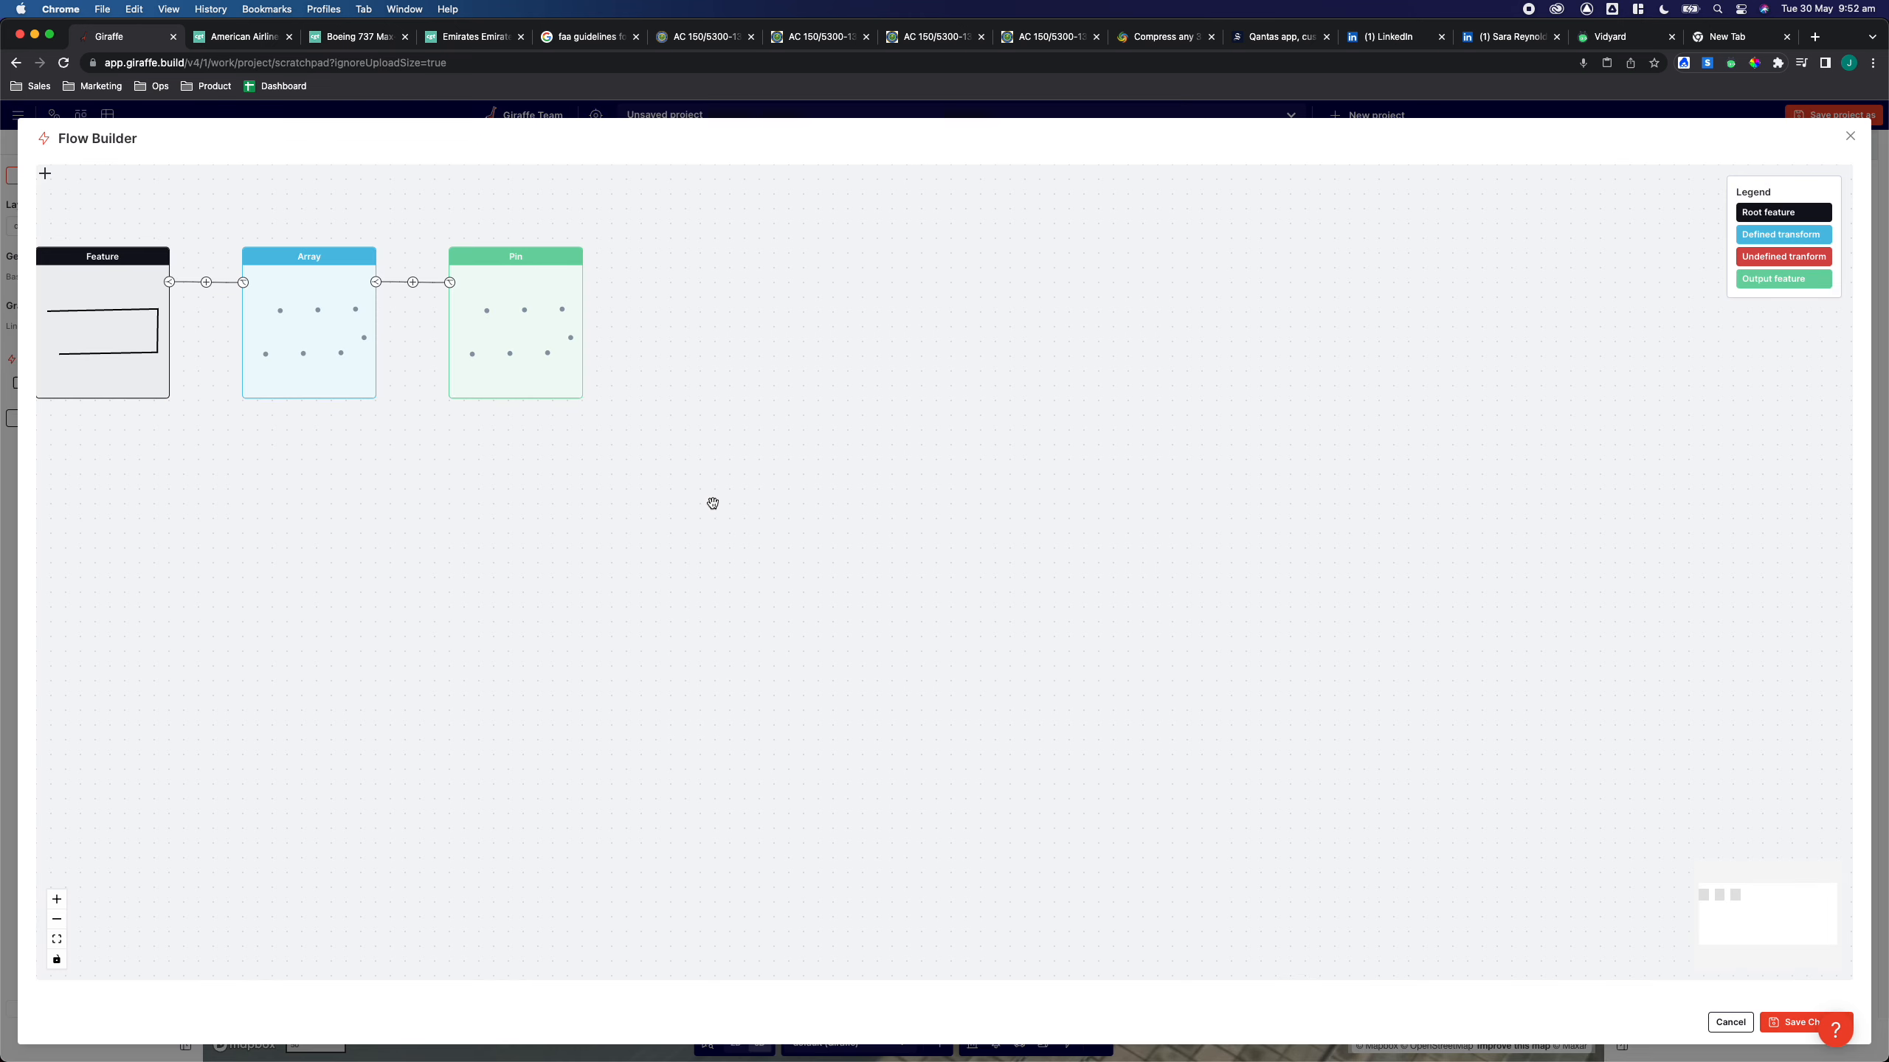
drag(465, 479, 708, 518)
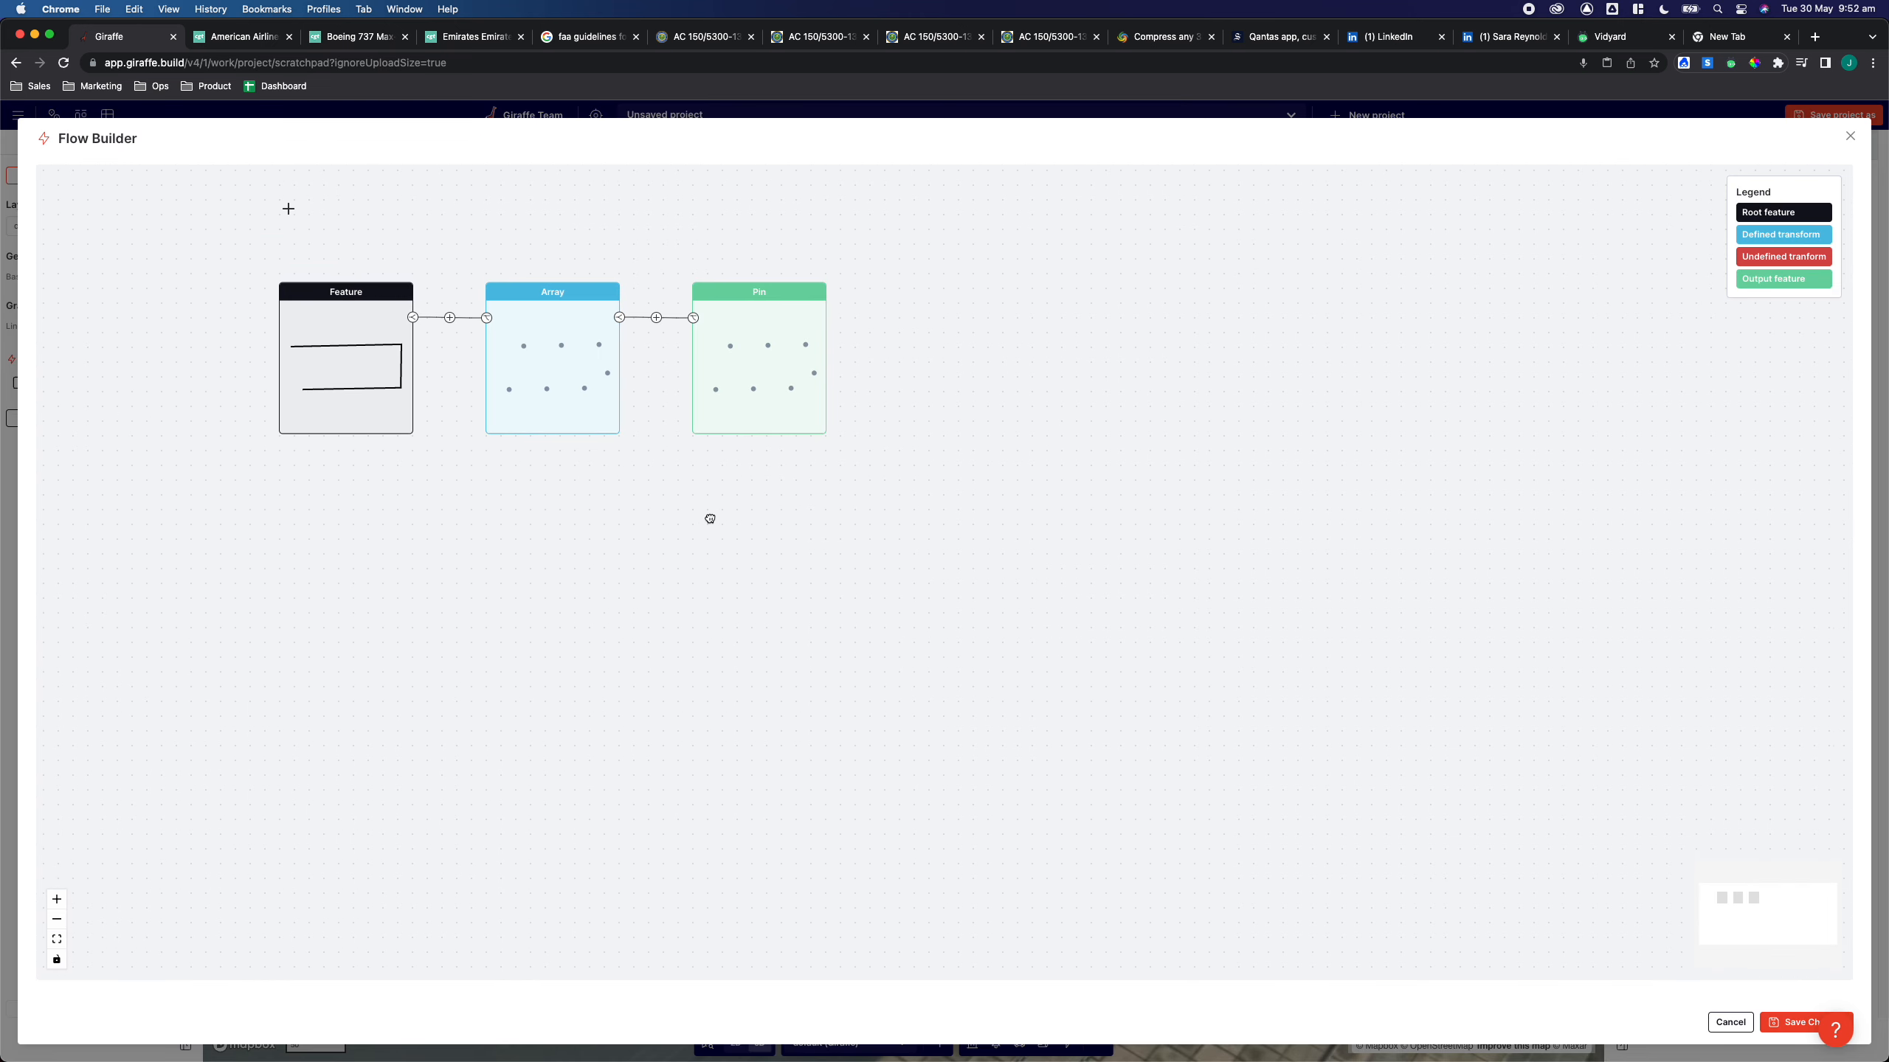
click(621, 320)
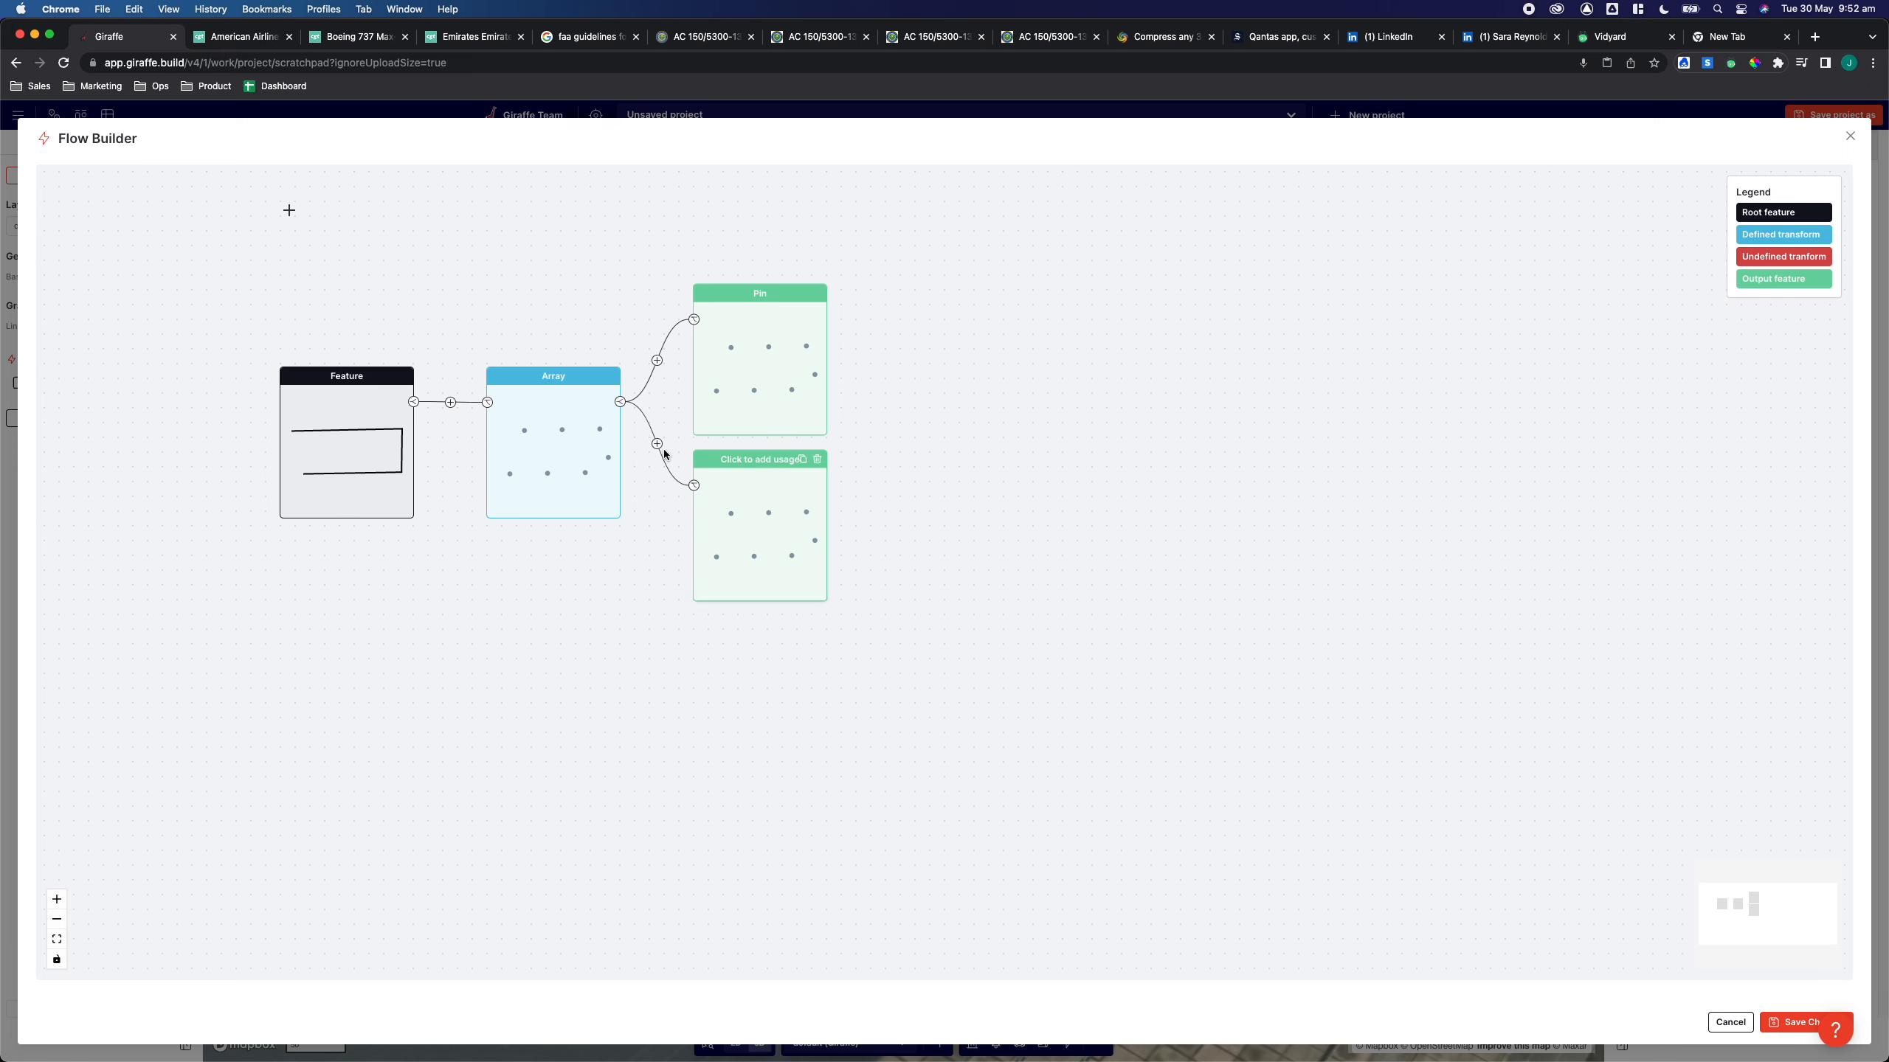
click(656, 445)
click(720, 467)
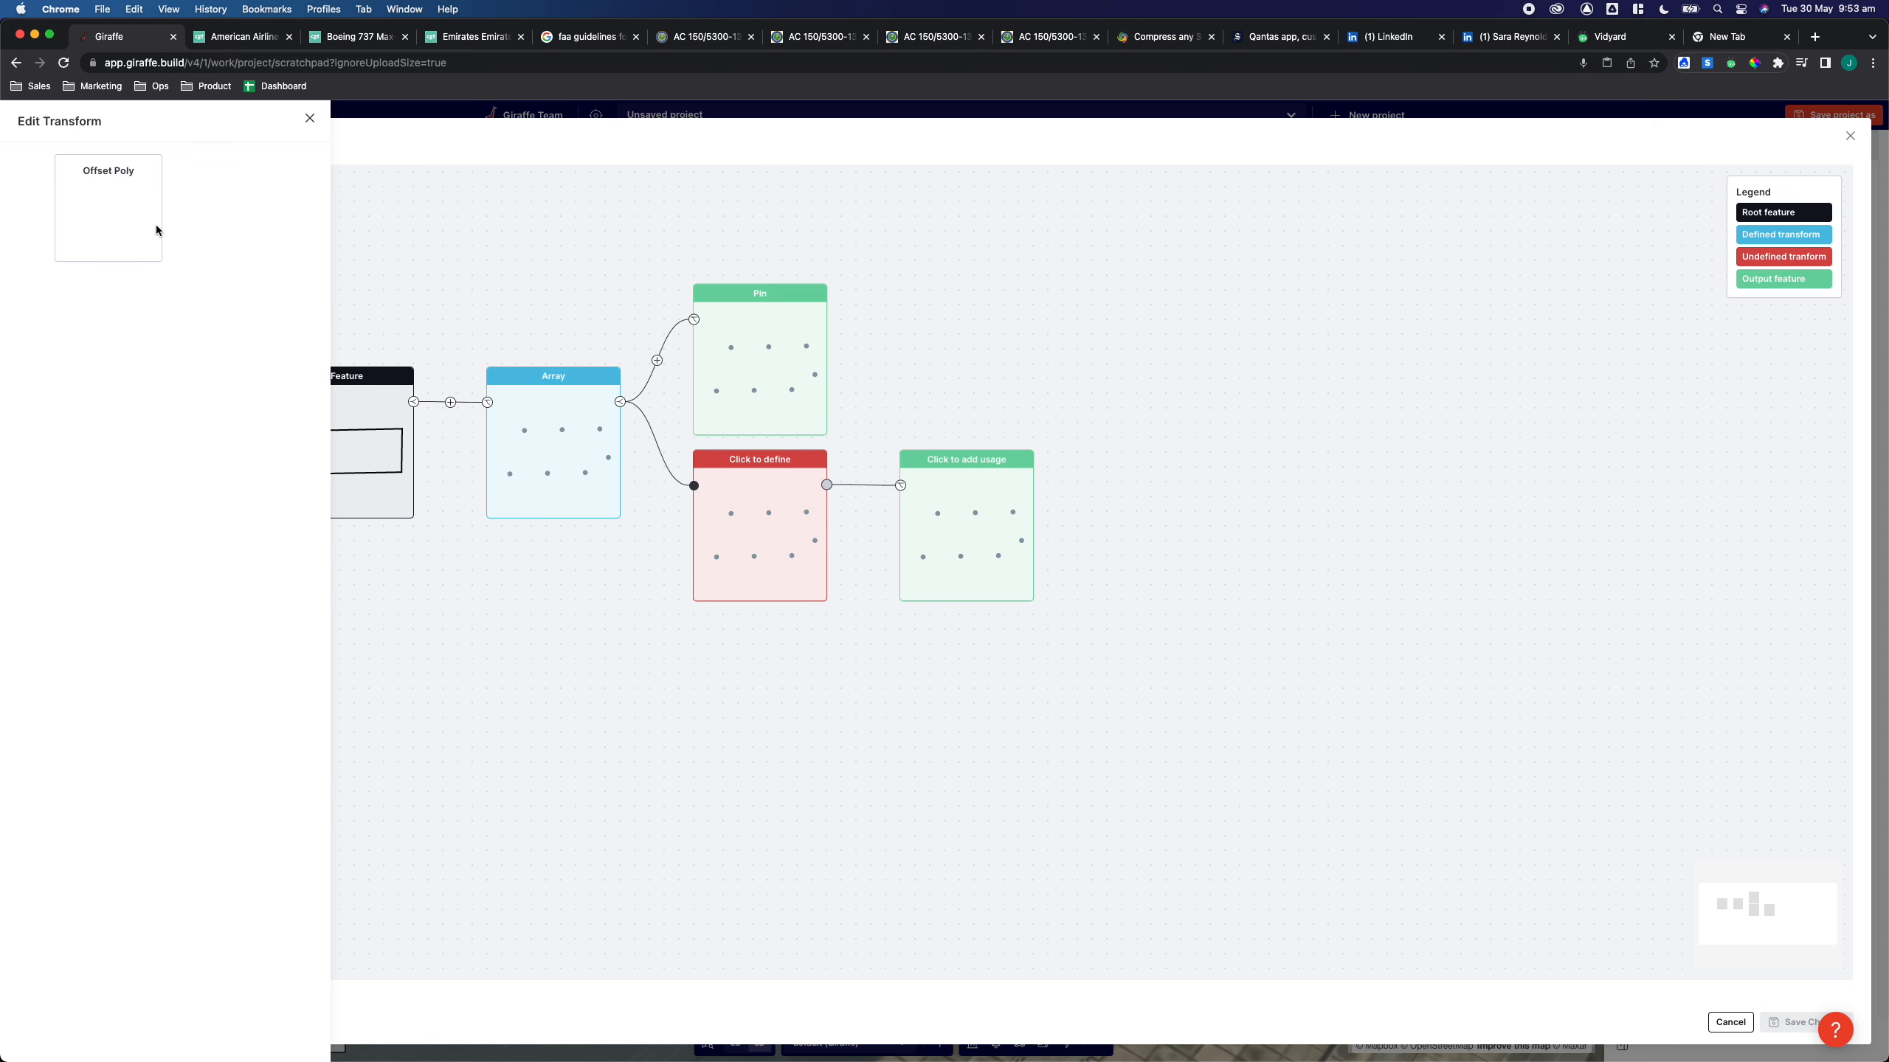
Define the new transform as Offset Poly with a distance of 75 ft
click(110, 223)
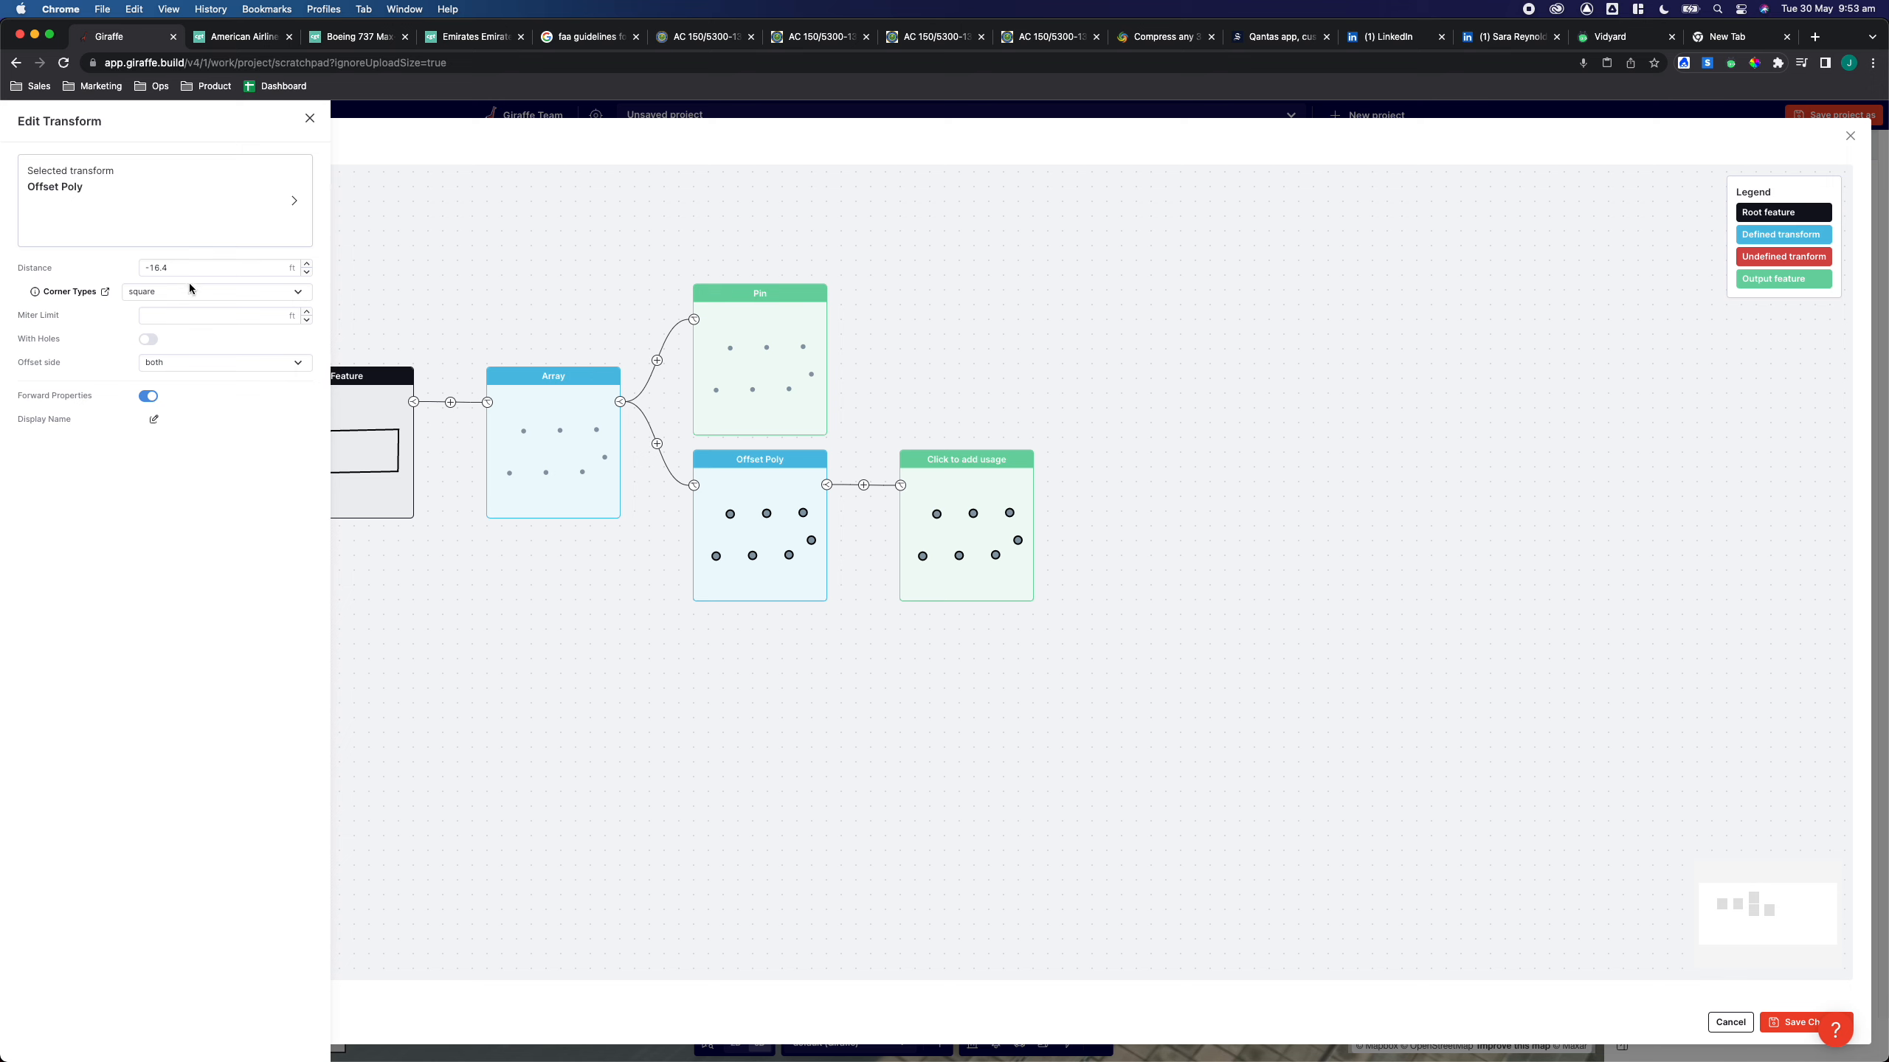
drag(176, 268, 118, 261)
text(75)
key(Return)
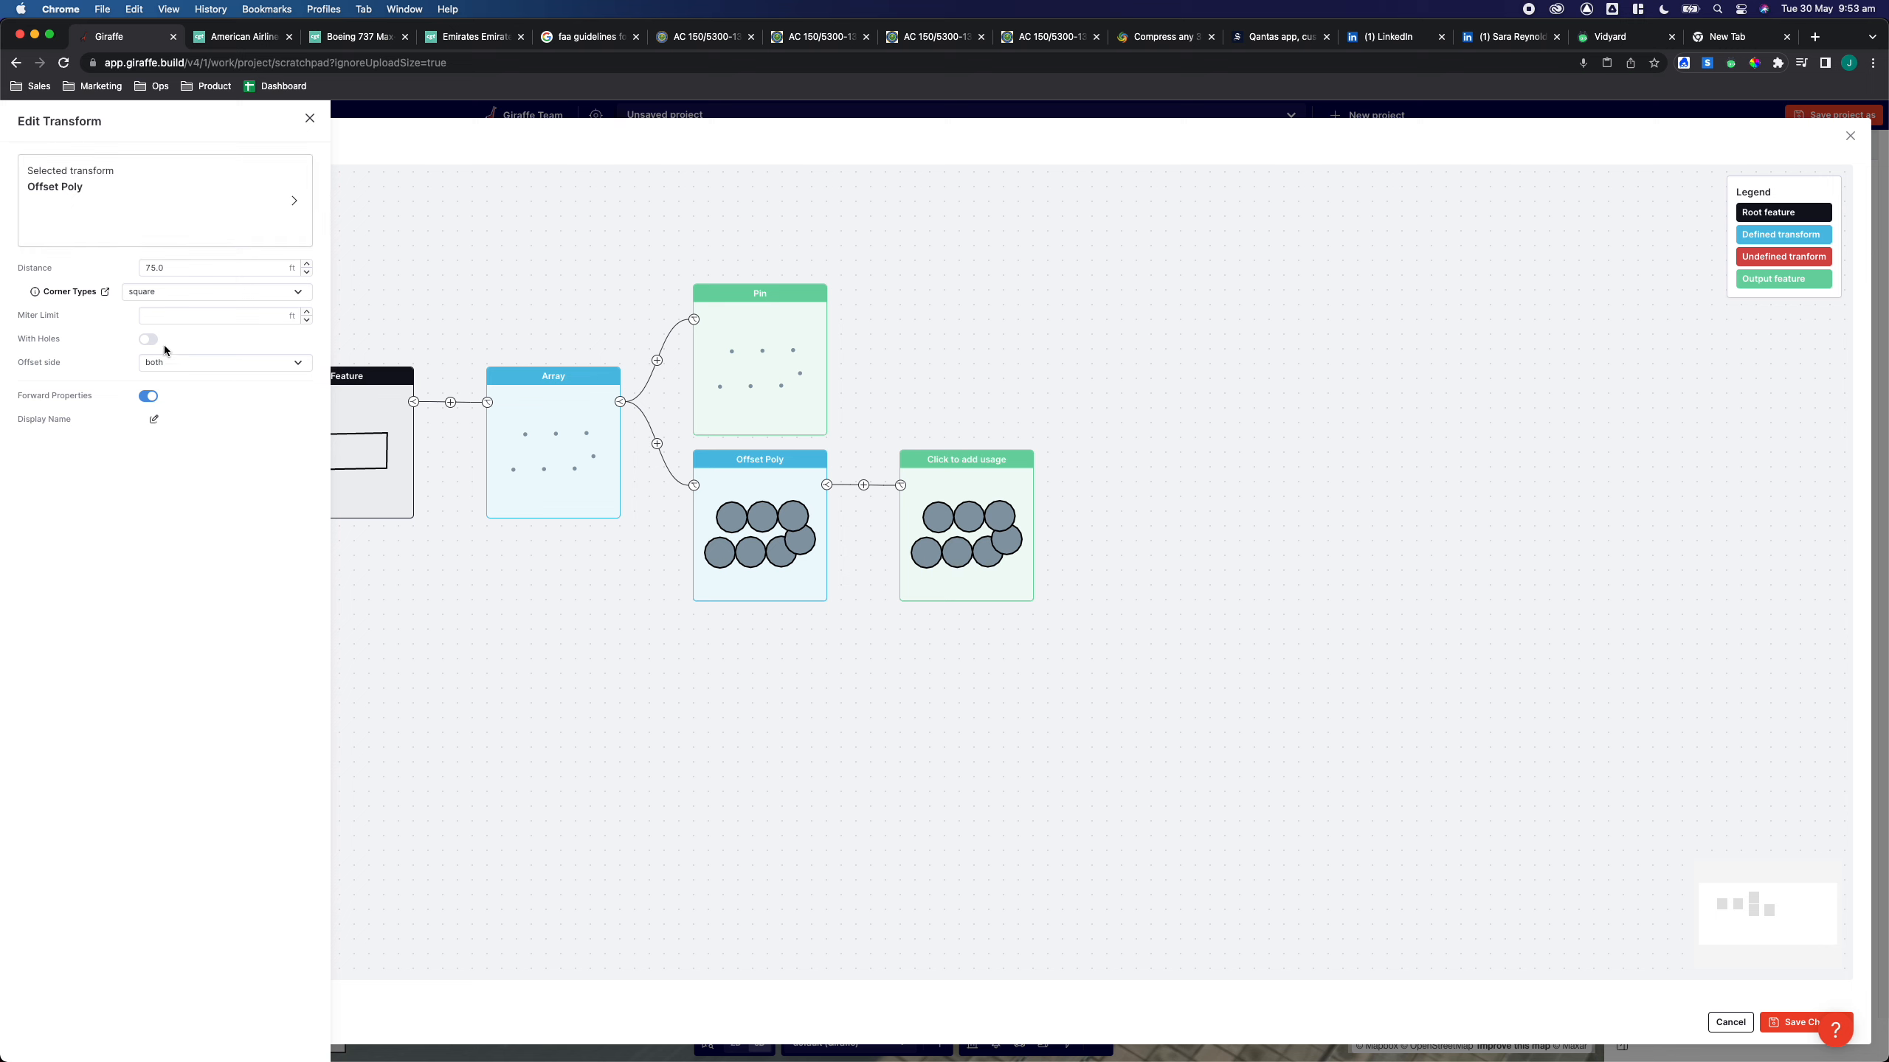
Set the new output's usage to Parcel and save the flow changes
click(957, 478)
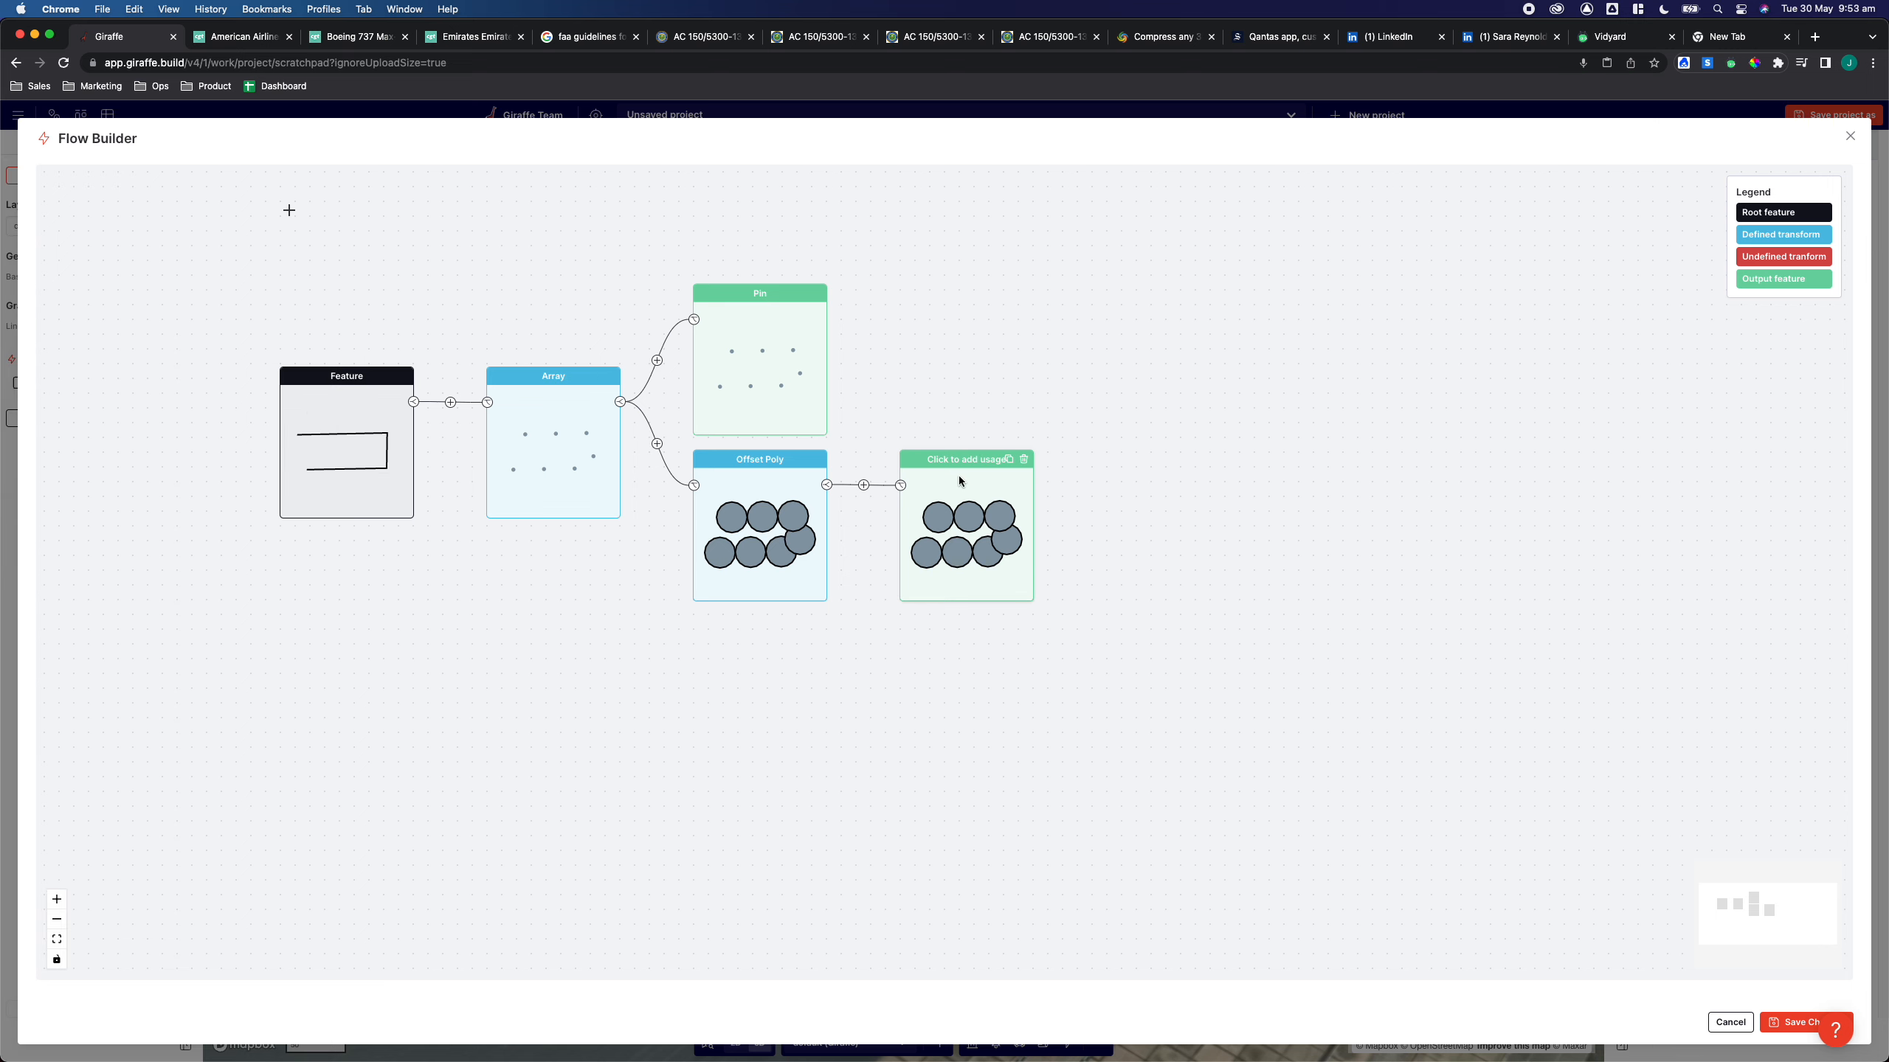
click(149, 240)
text(parce)
key(Return)
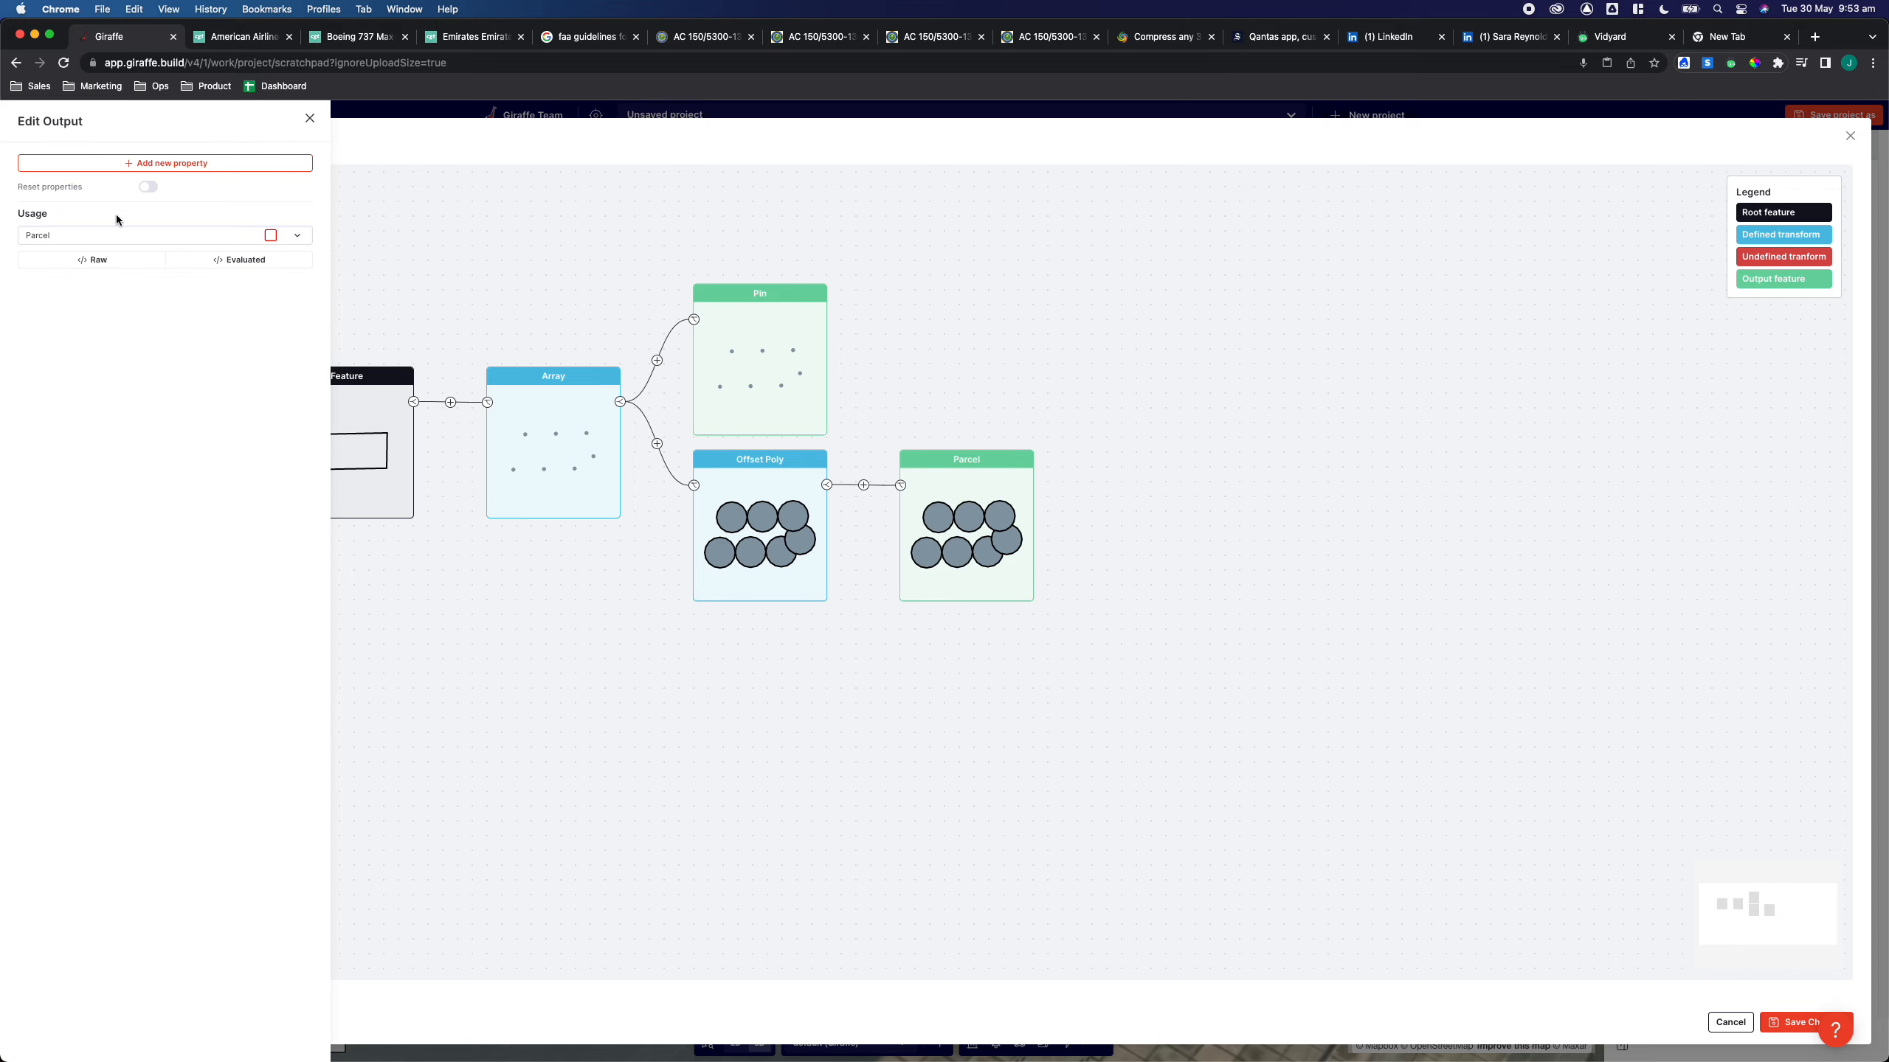
click(1317, 883)
click(1791, 1022)
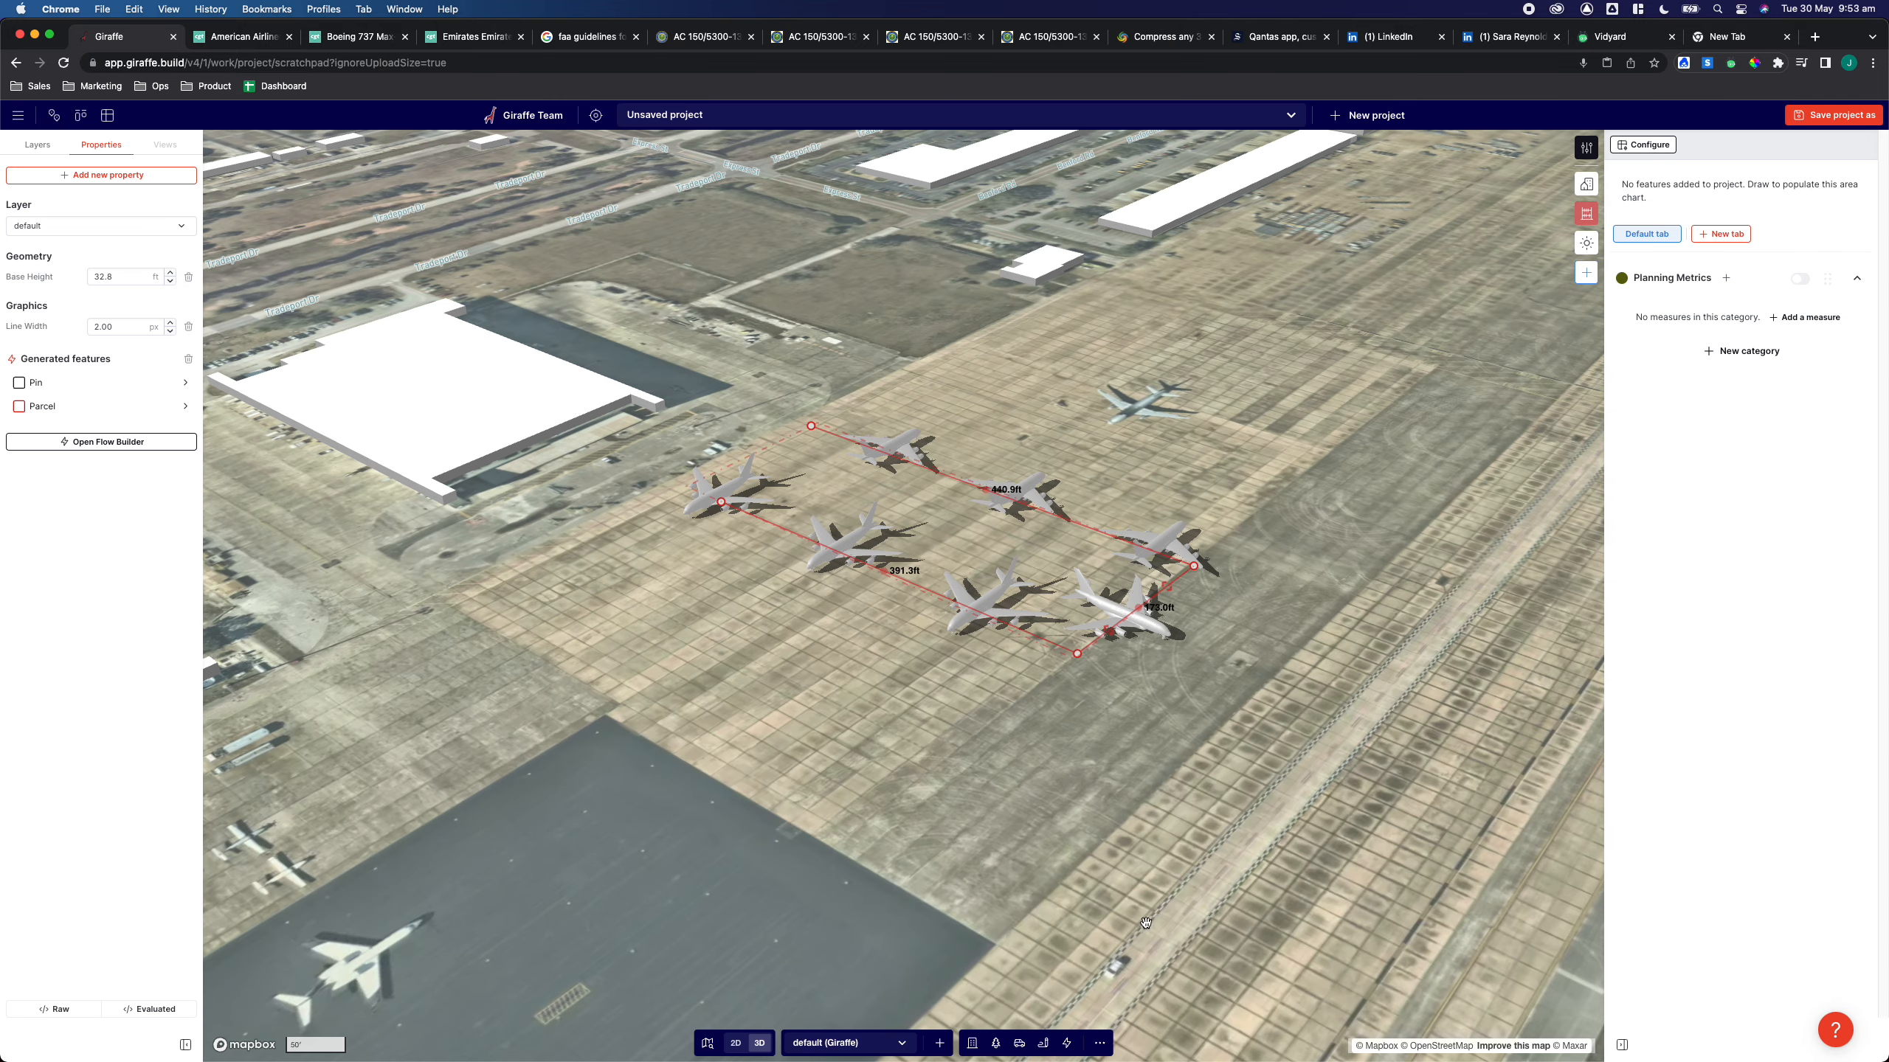
Remove the polyline's upper vertices so it runs straight along one row of aircraft
right_drag(859, 729, 1092, 599)
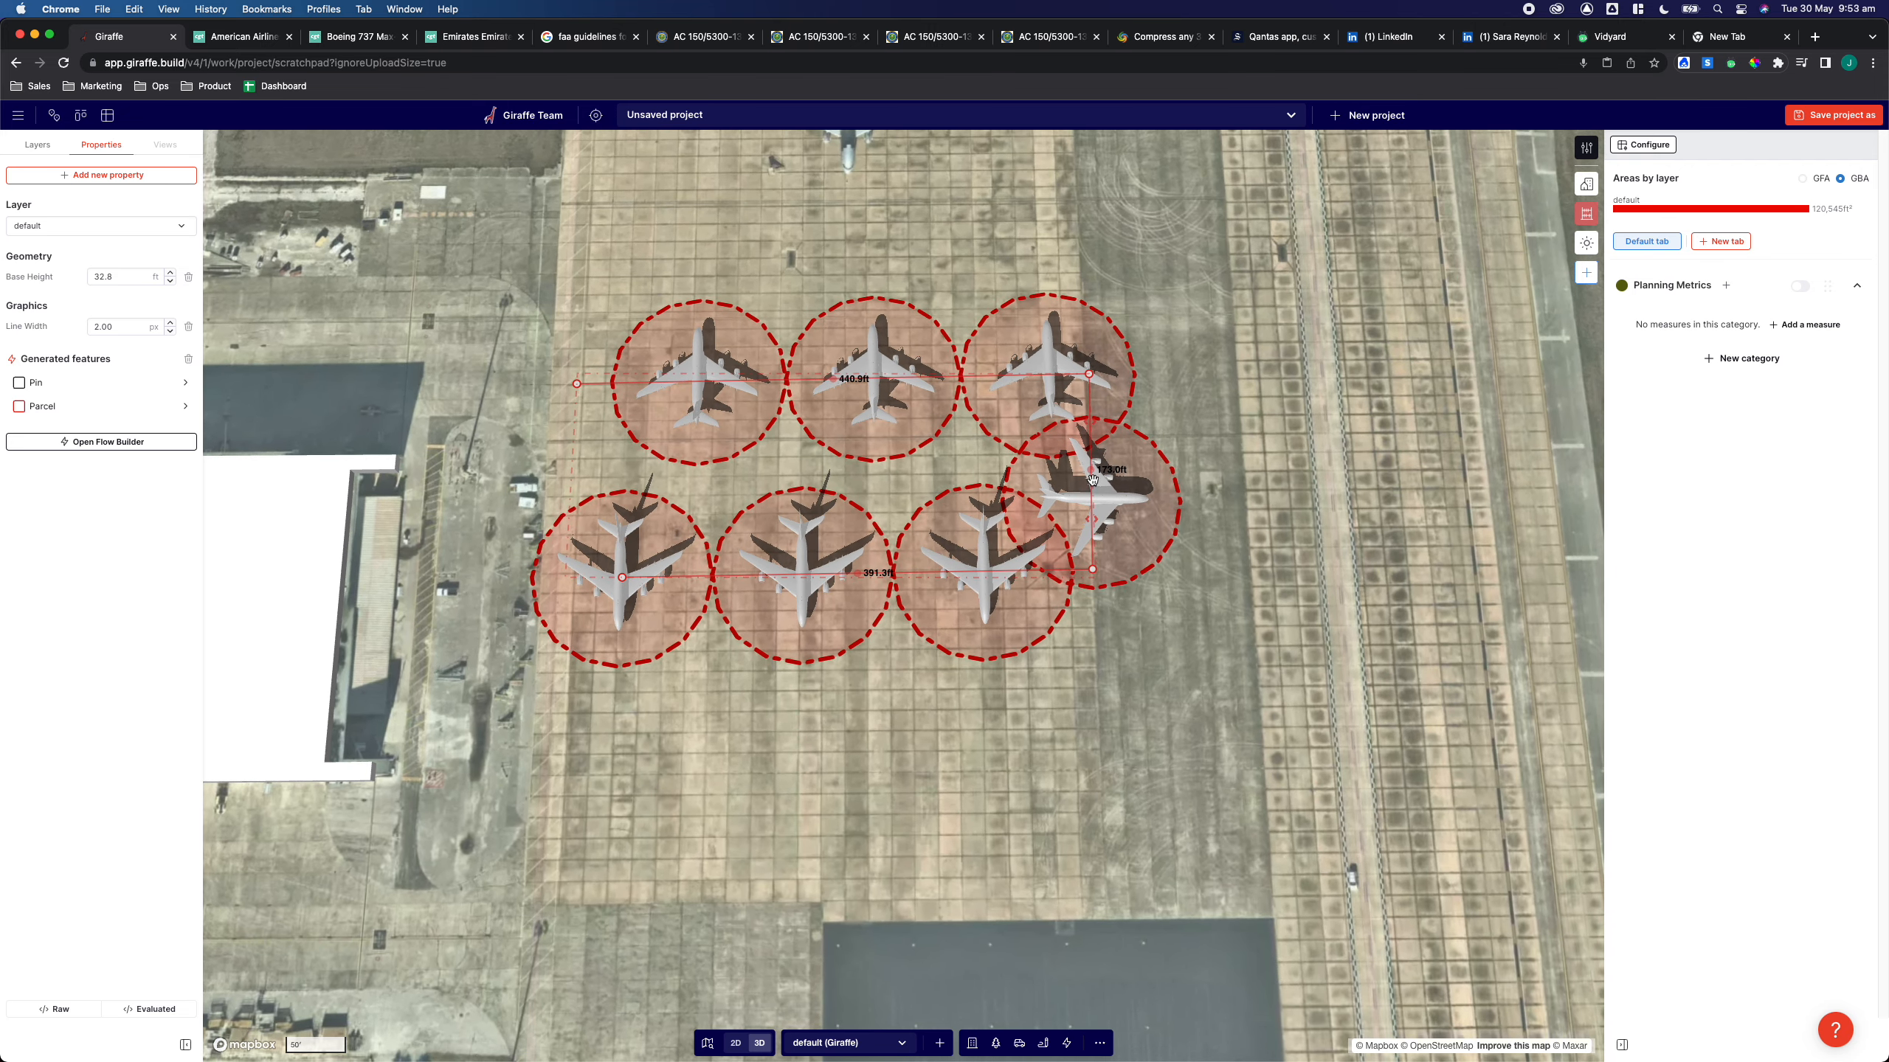
click(576, 384)
click(1091, 375)
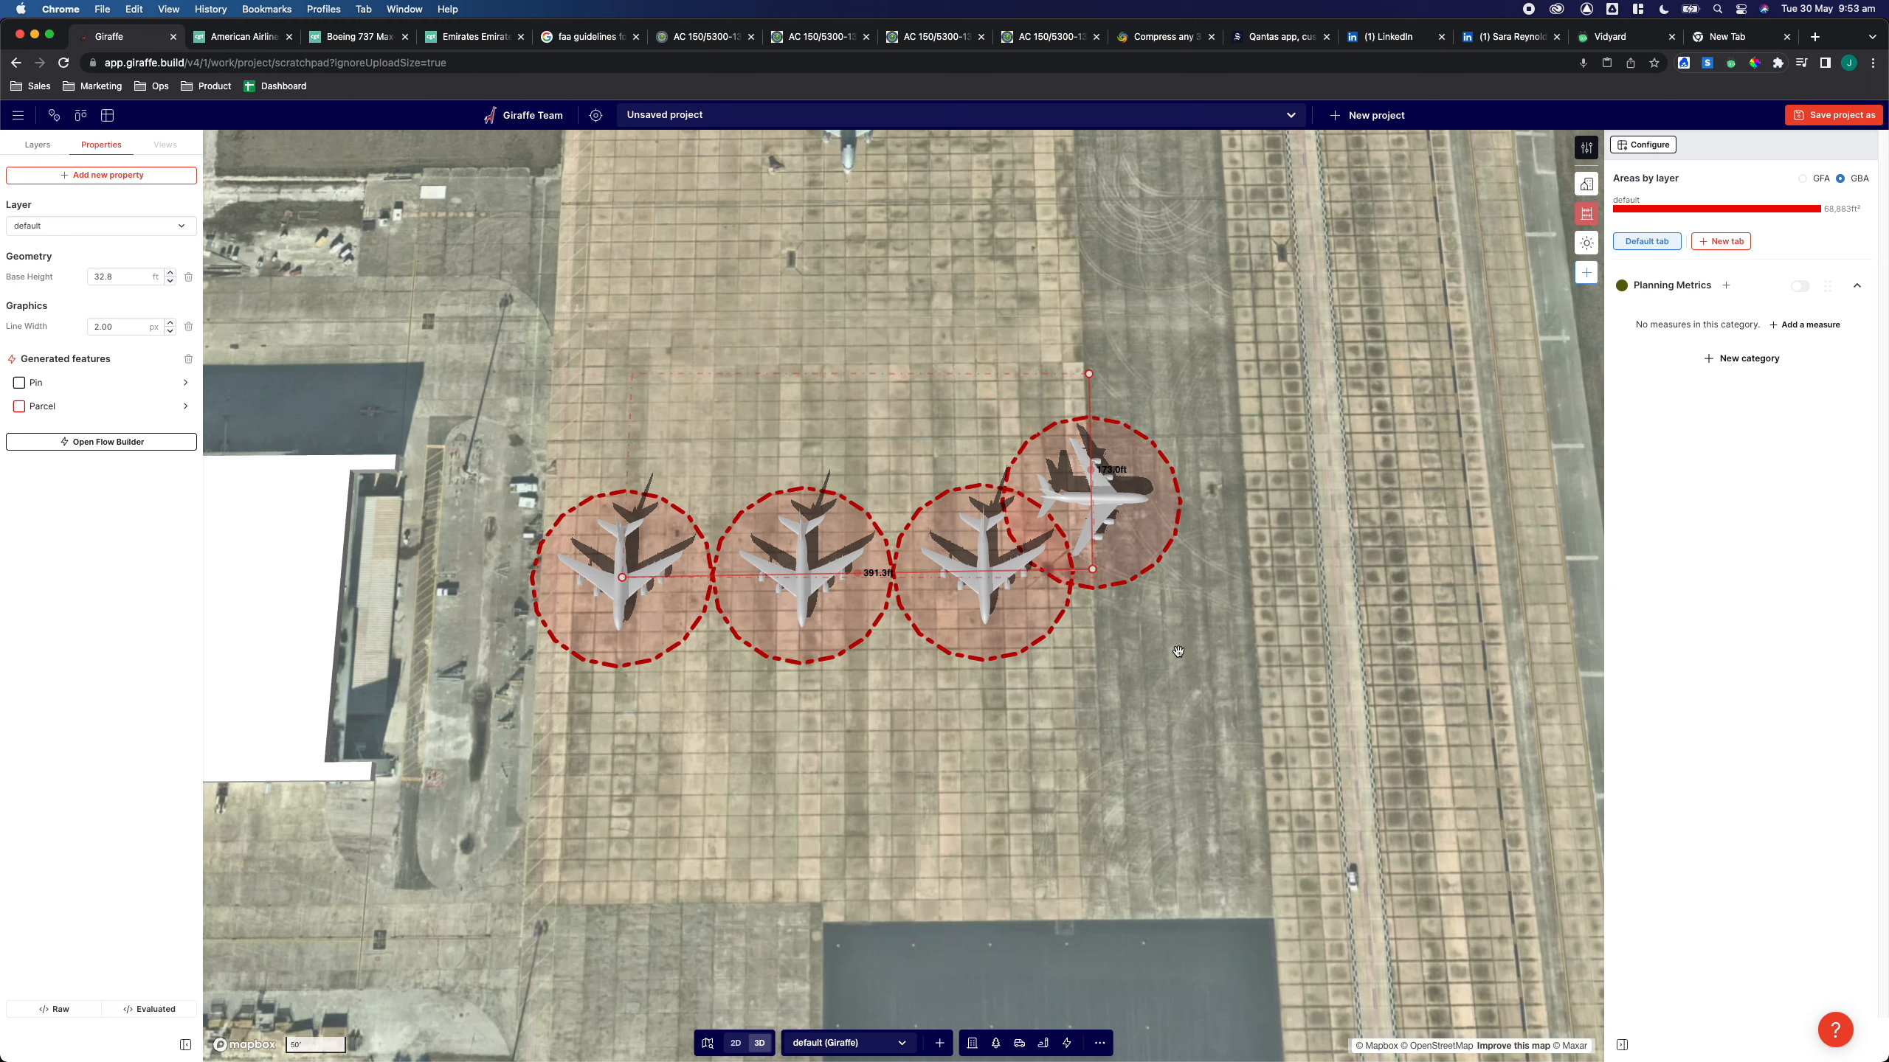
drag(902, 571, 902, 490)
Copy and paste the aircraft line, placing the duplicate as a second row beneath the first
key(super+c)
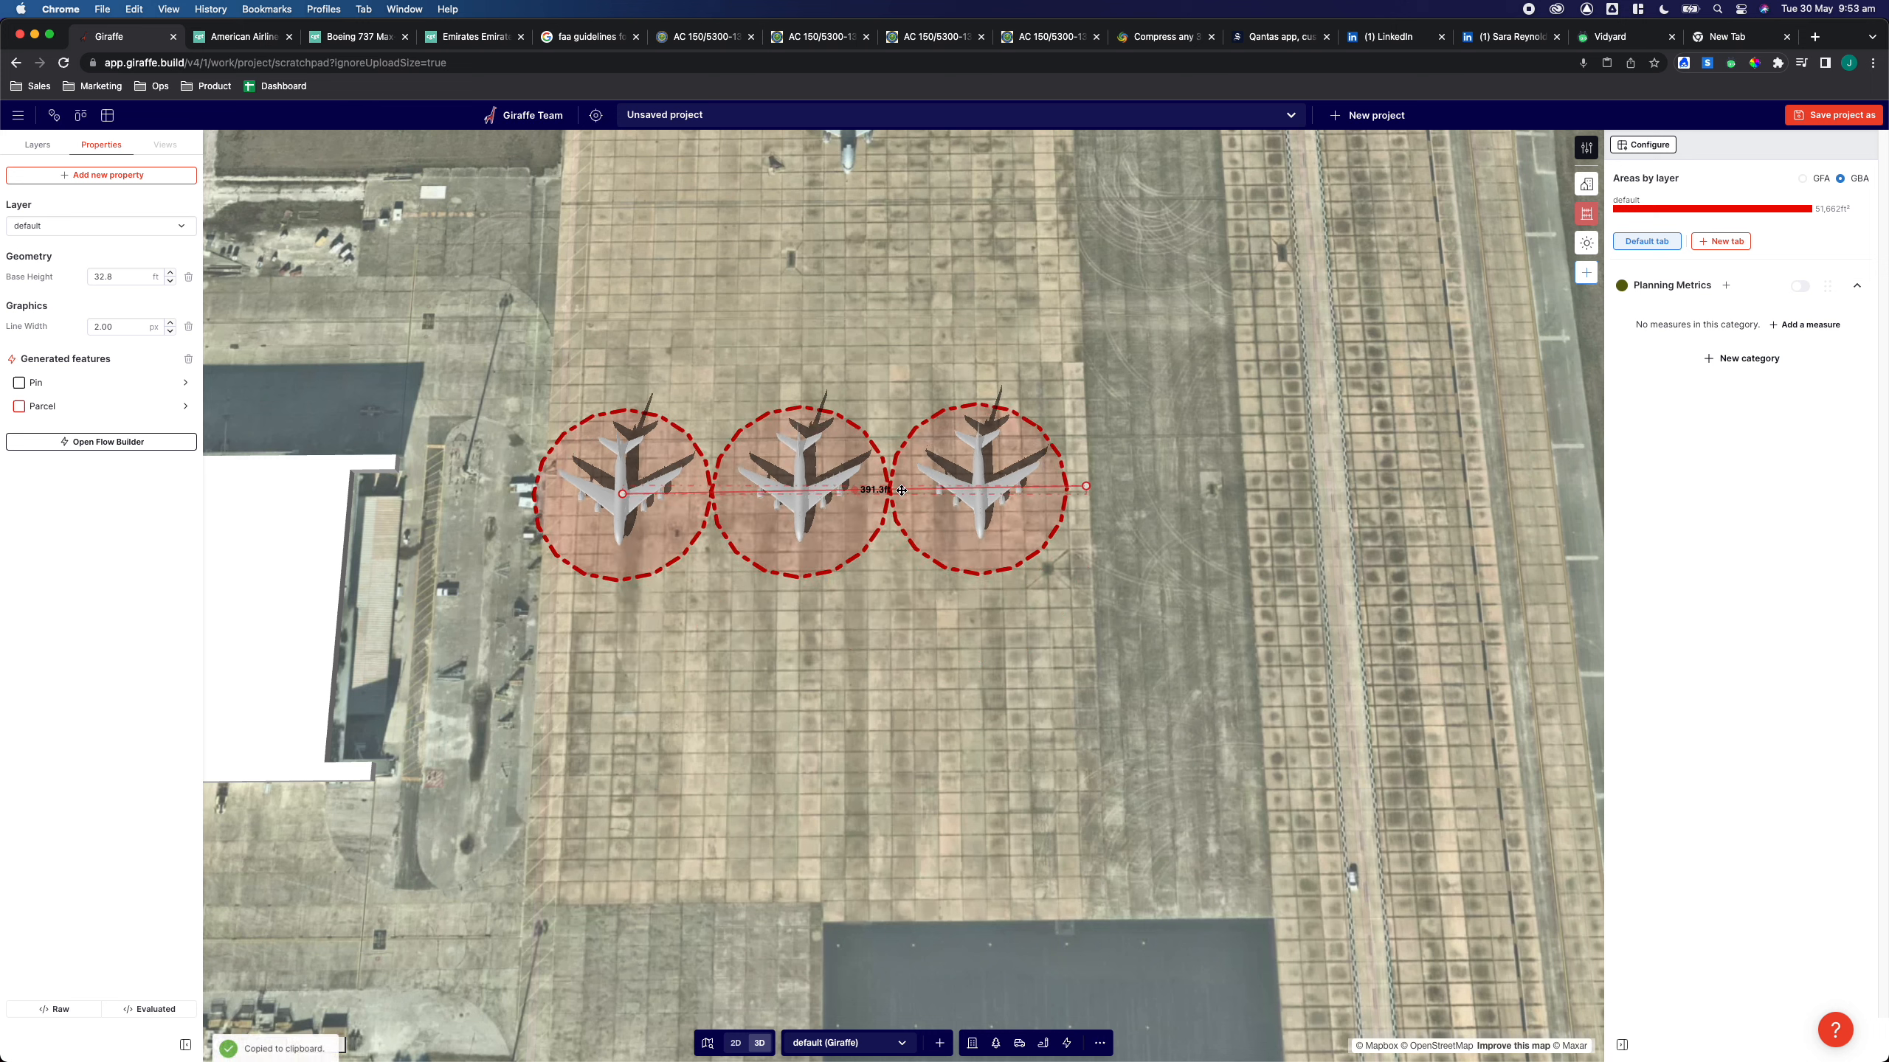
key(super+v)
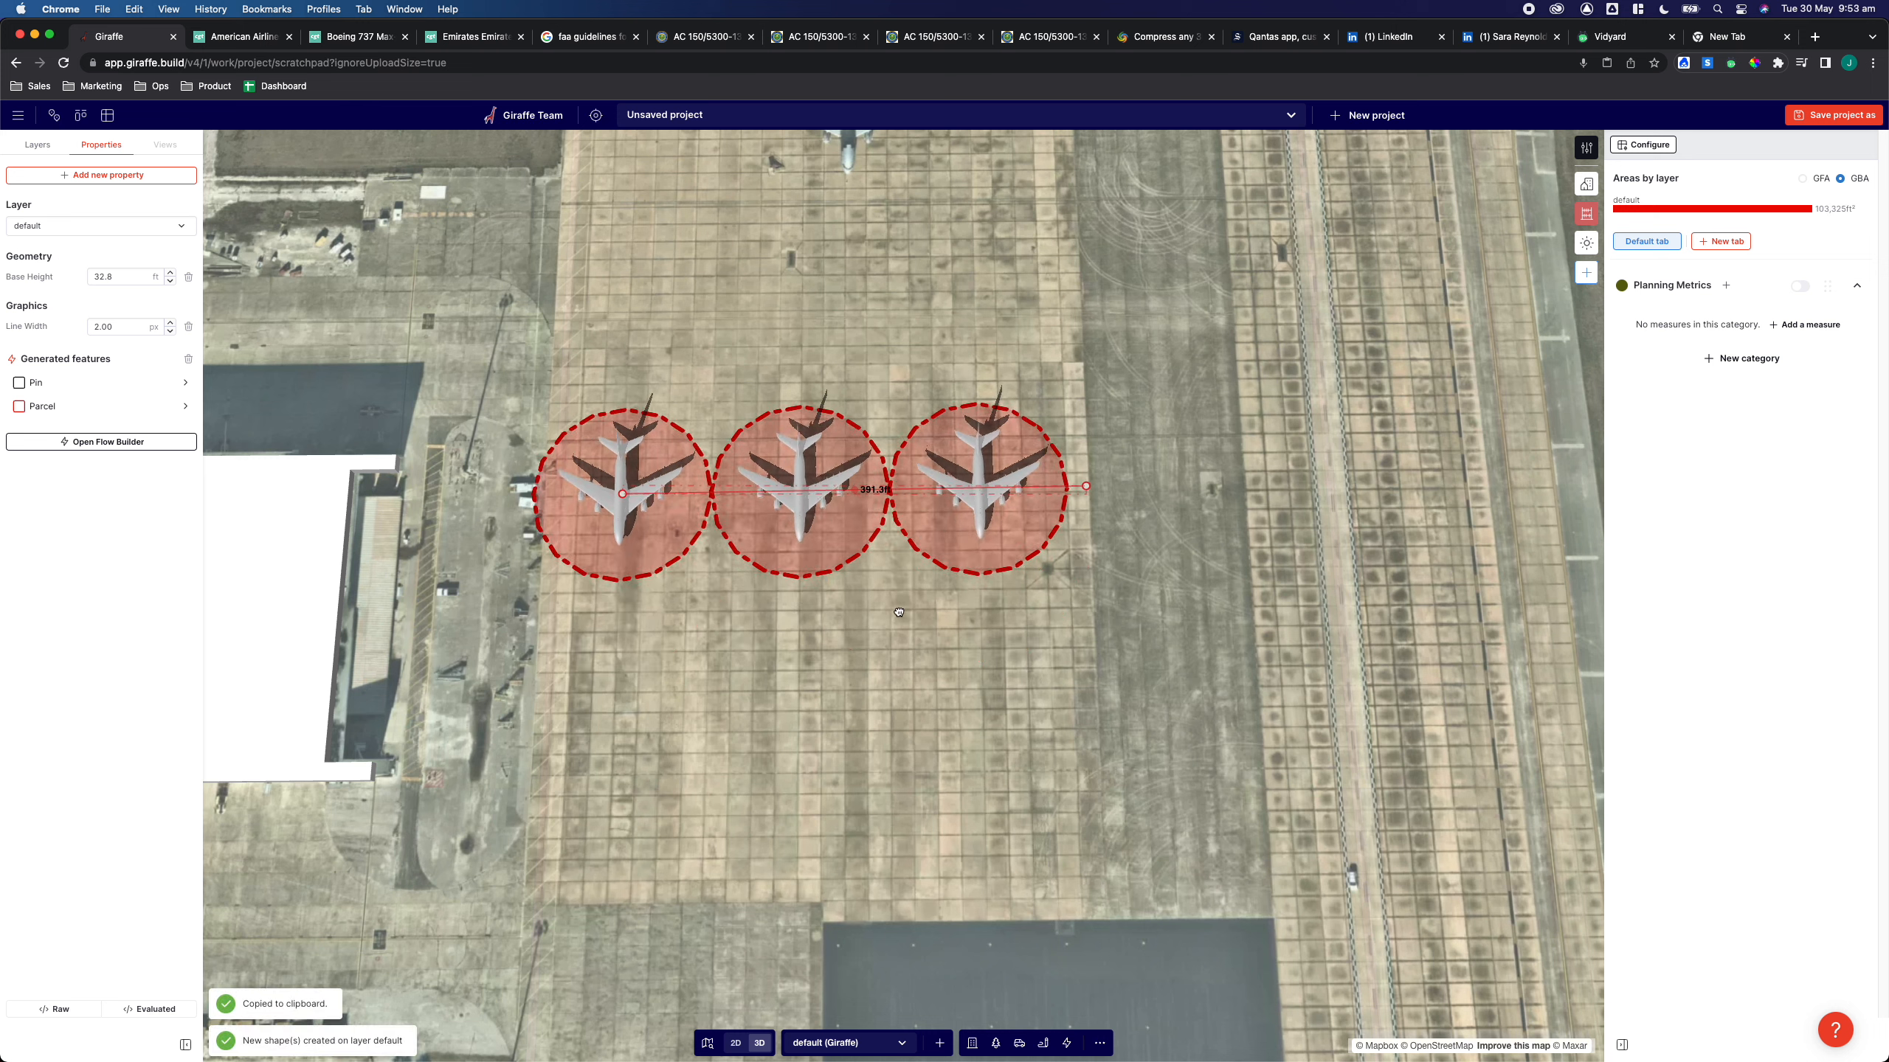
drag(900, 517, 902, 671)
drag(1118, 650, 807, 621)
drag(951, 640, 950, 633)
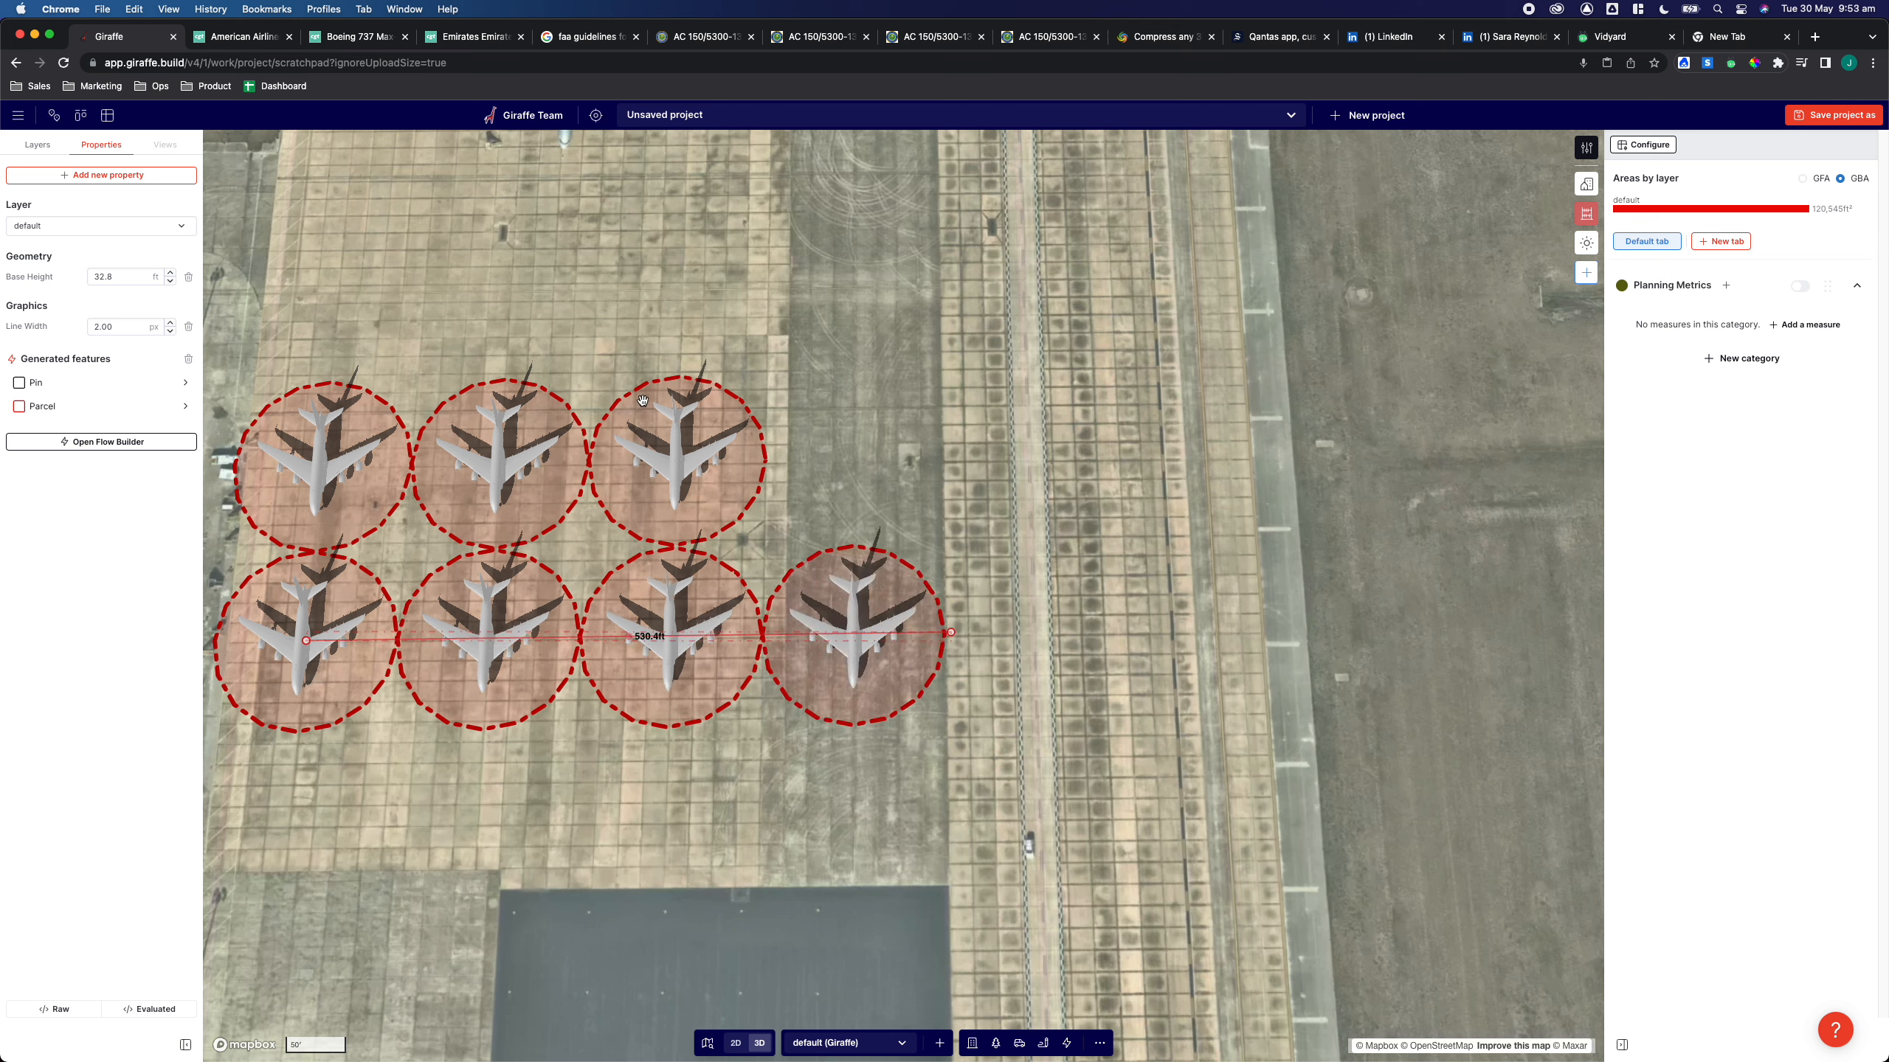
Extend the upper row's line to fit a fourth aircraft
click(691, 461)
drag(784, 458, 956, 459)
Select the lower row's line and copy and paste it
scroll(811, 757, down, 4)
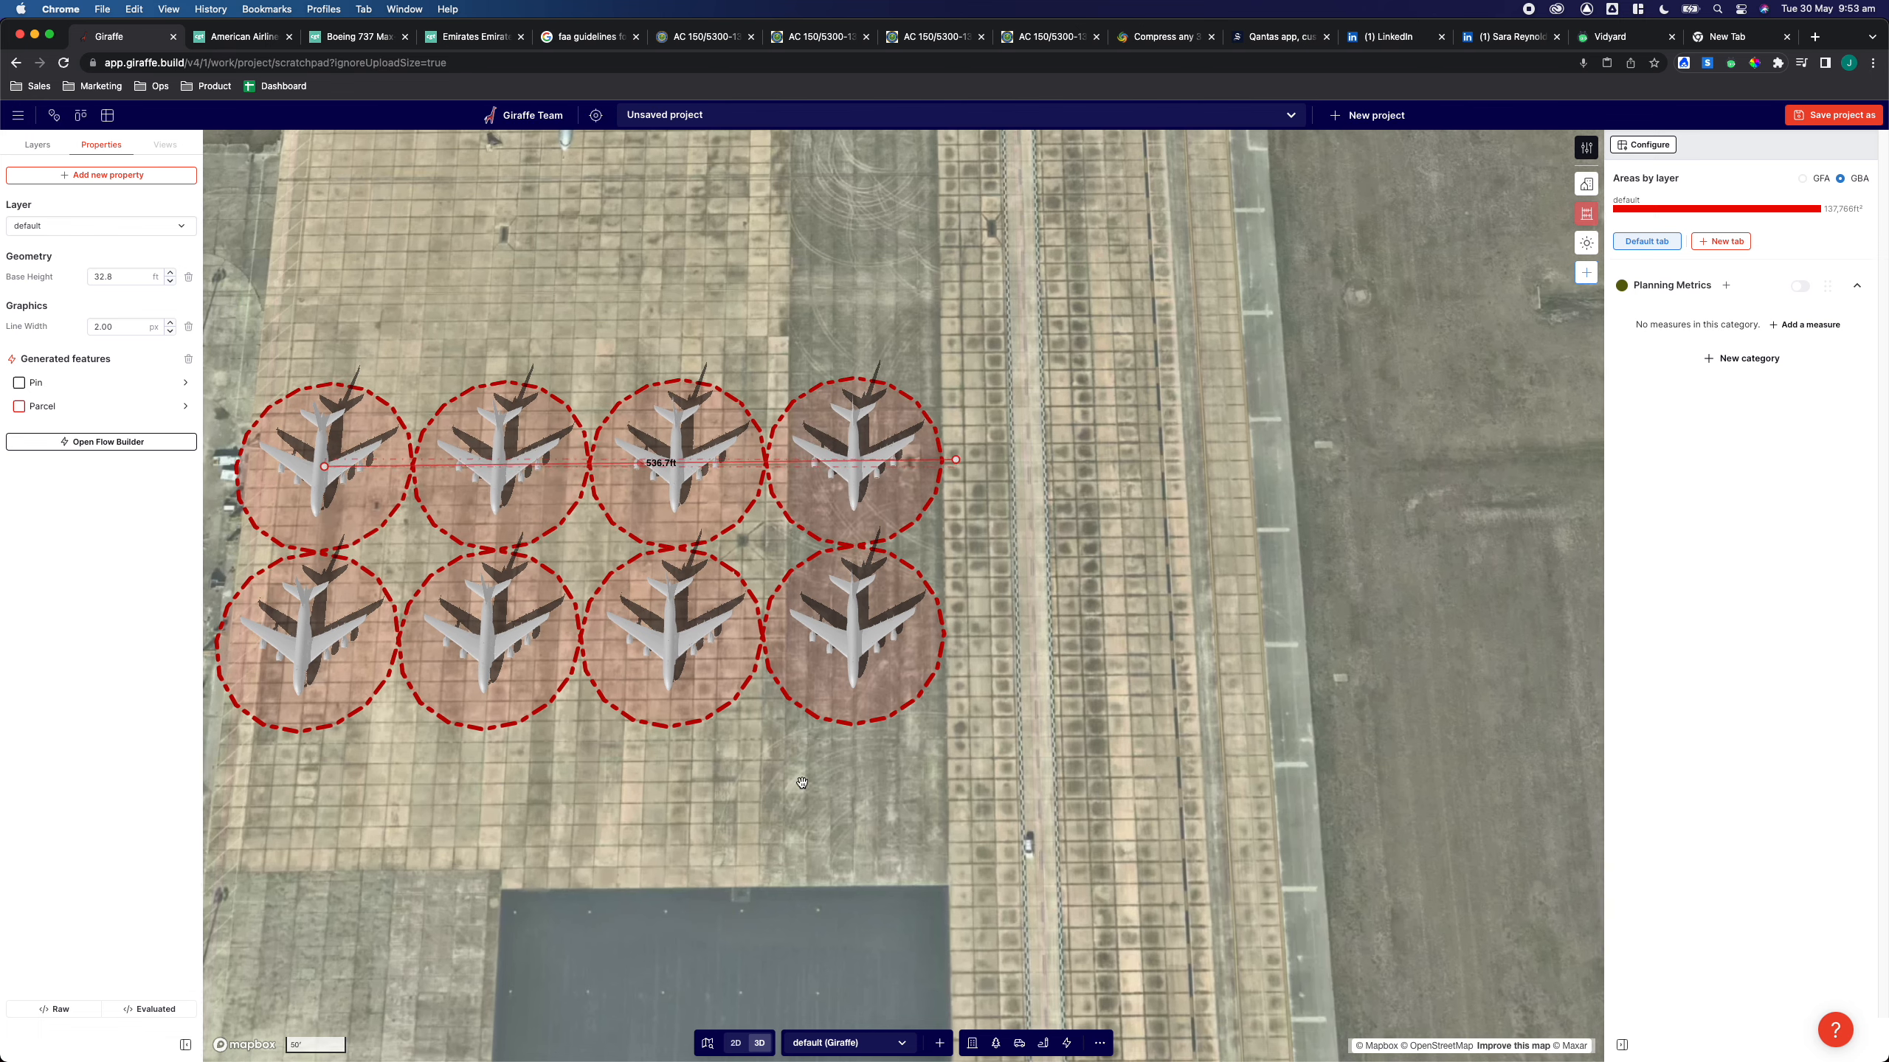
click(811, 757)
drag(615, 706, 671, 349)
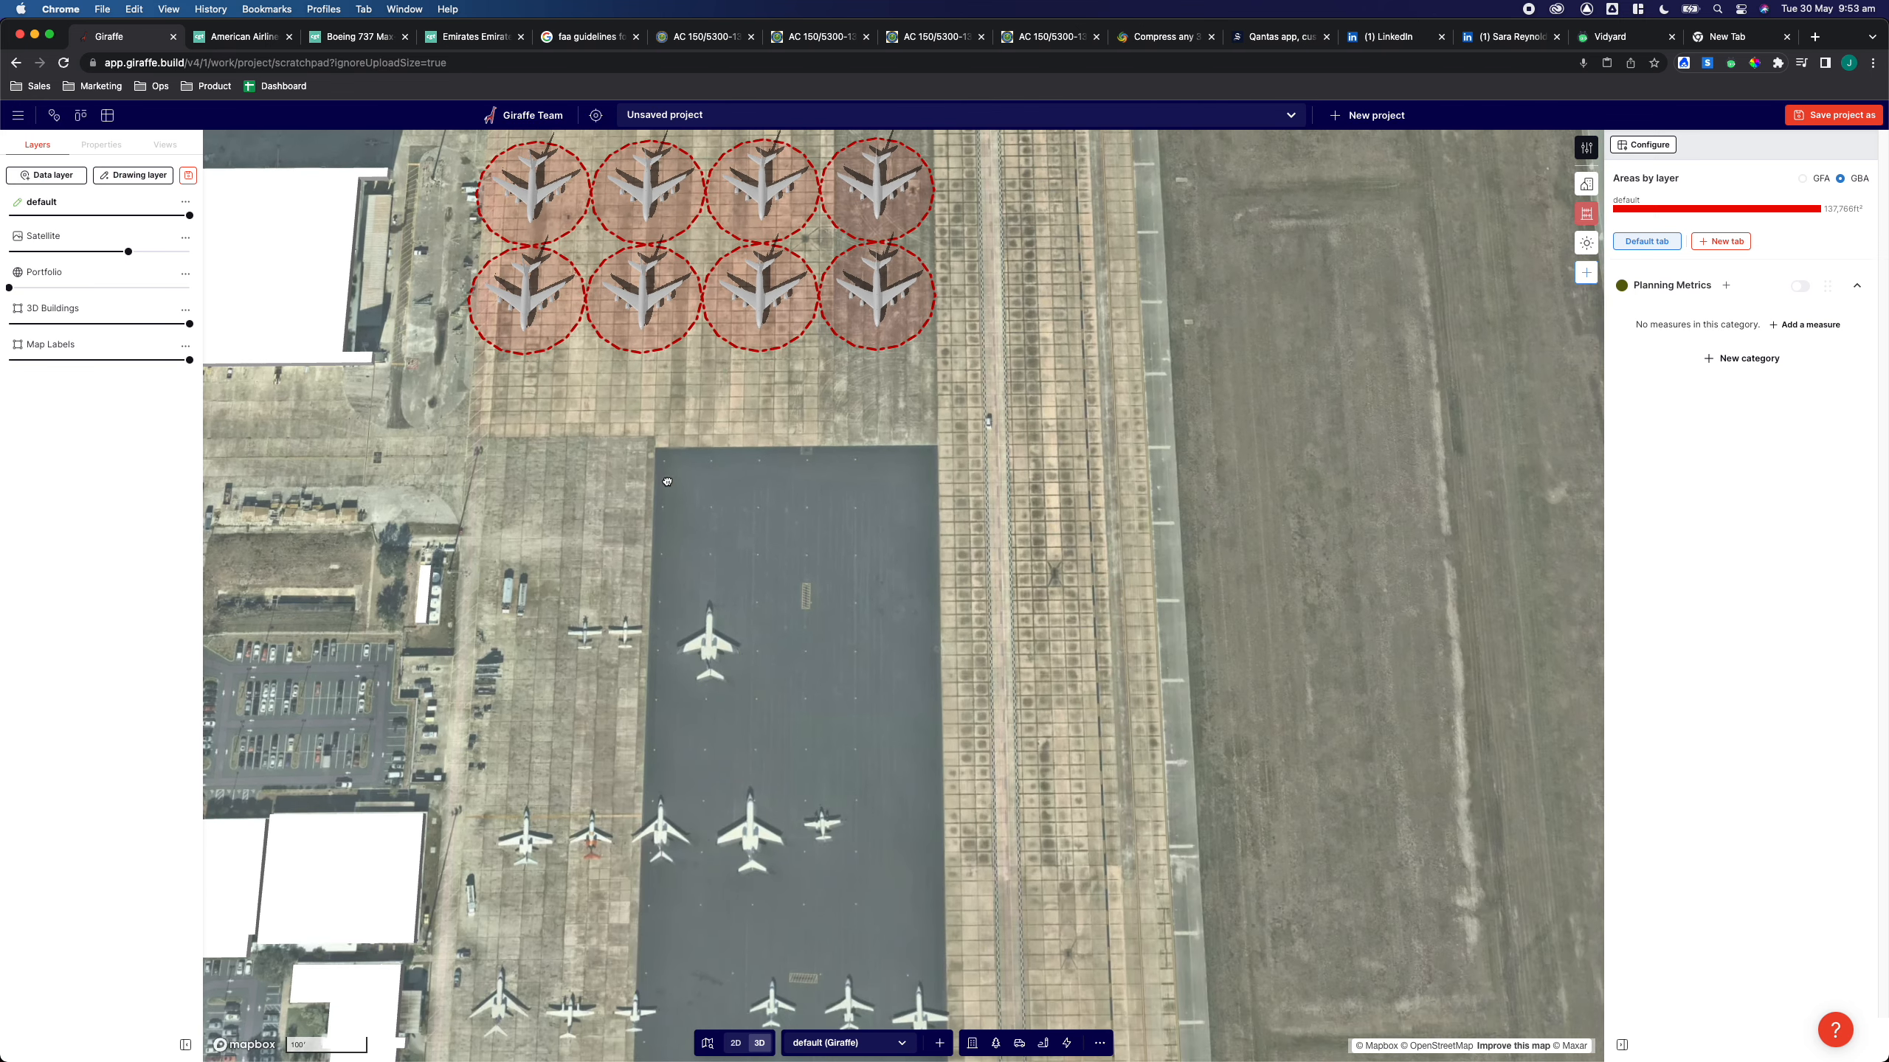
drag(798, 997, 698, 885)
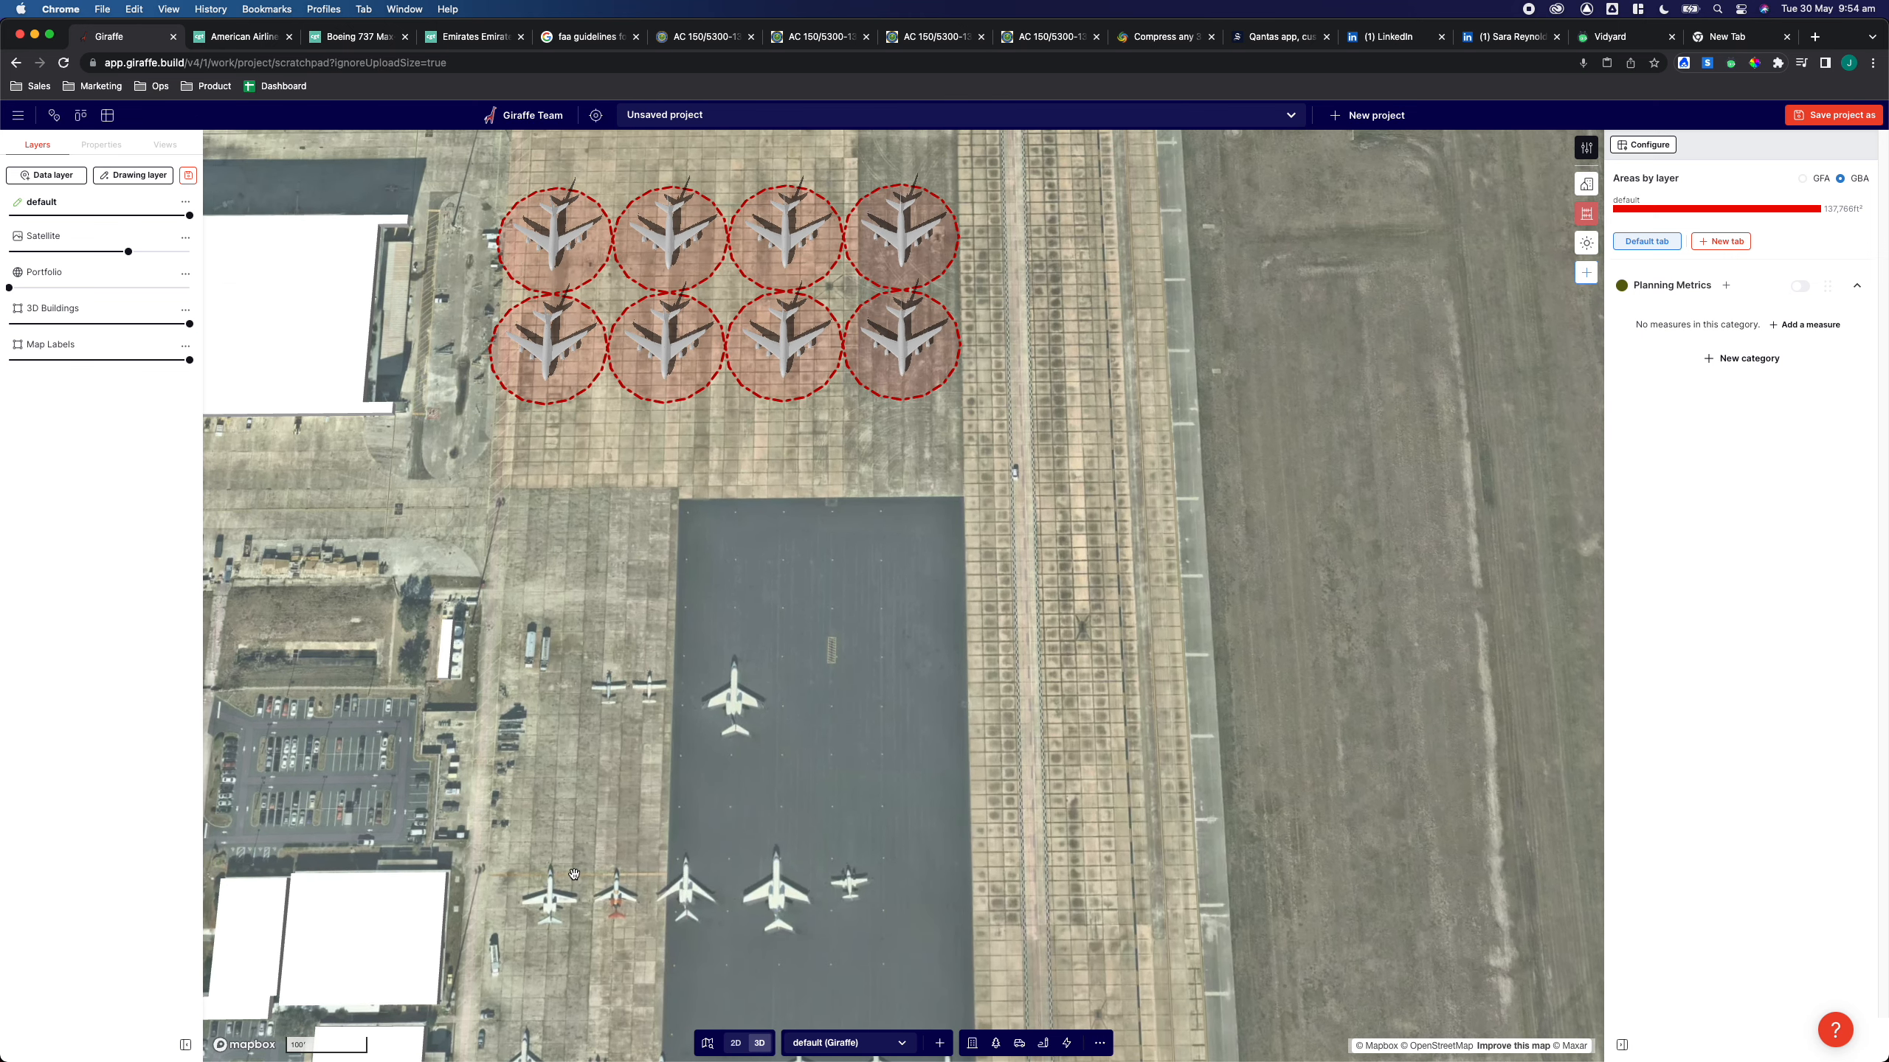
drag(736, 606, 765, 788)
click(735, 563)
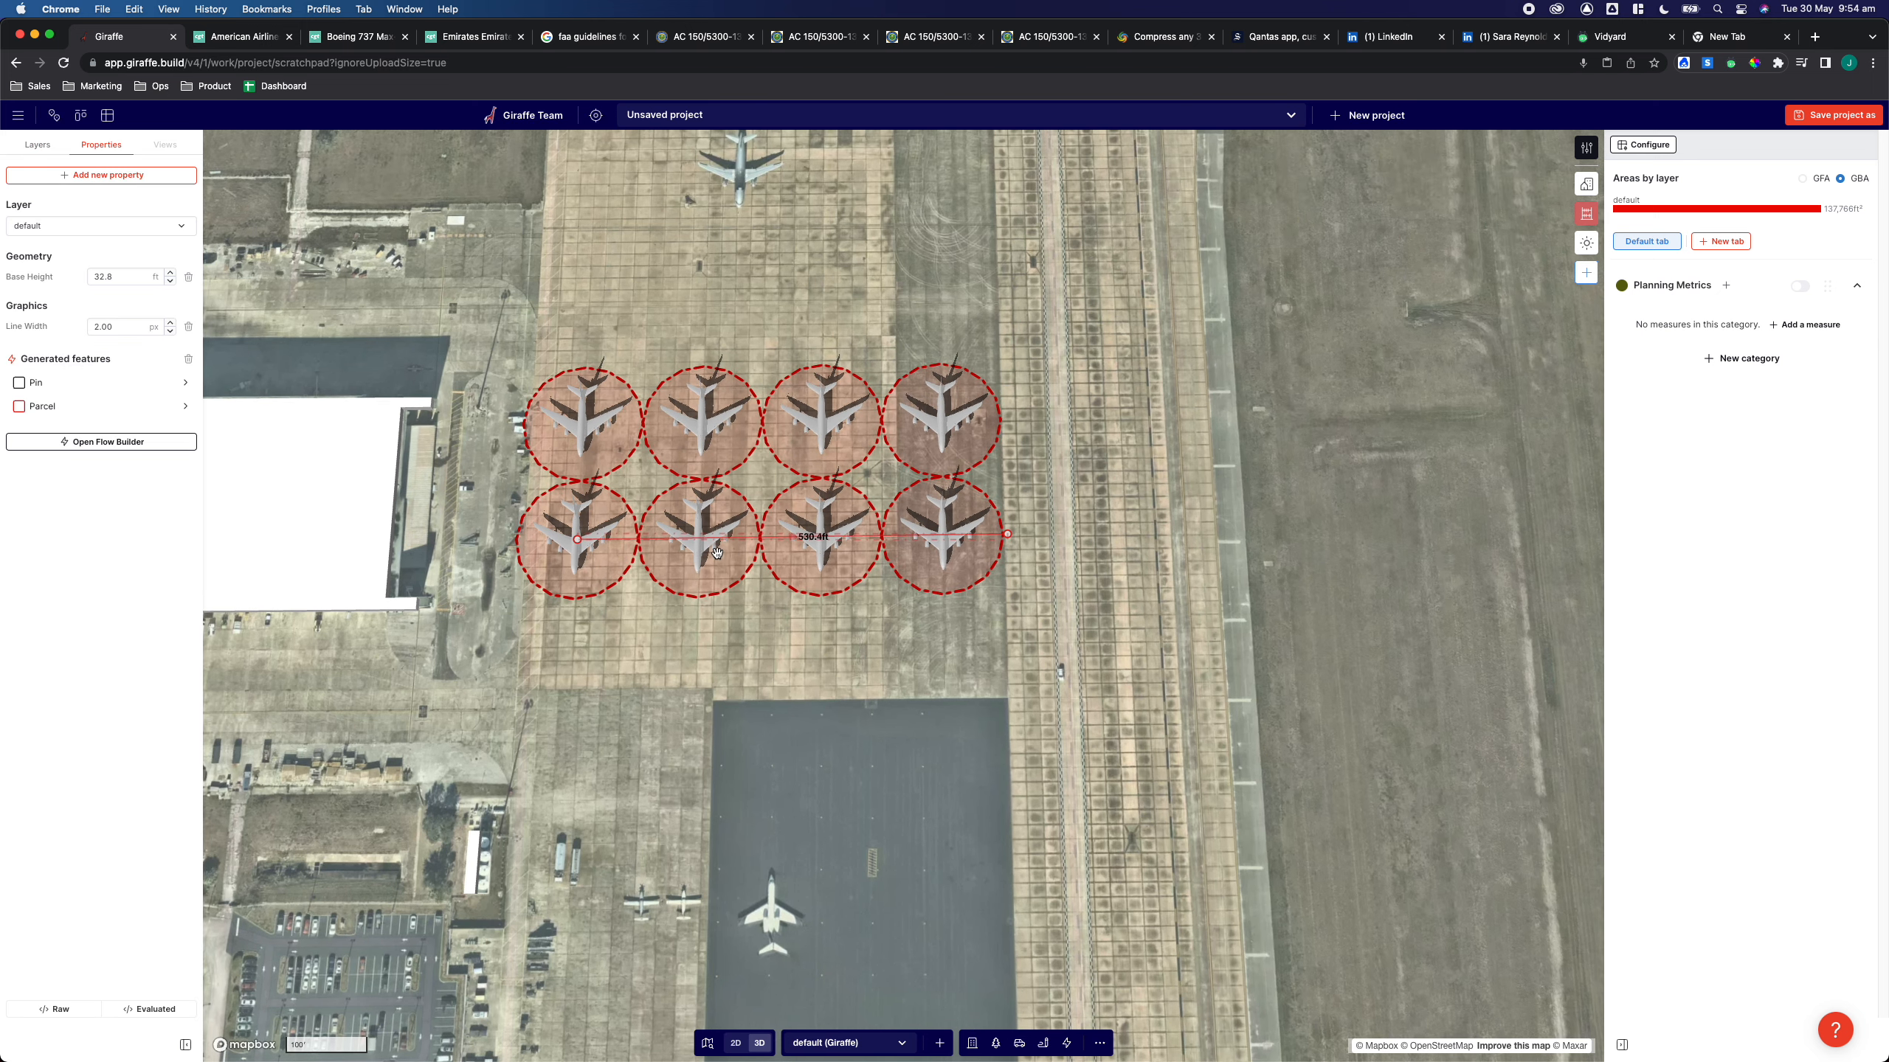
key(super+c)
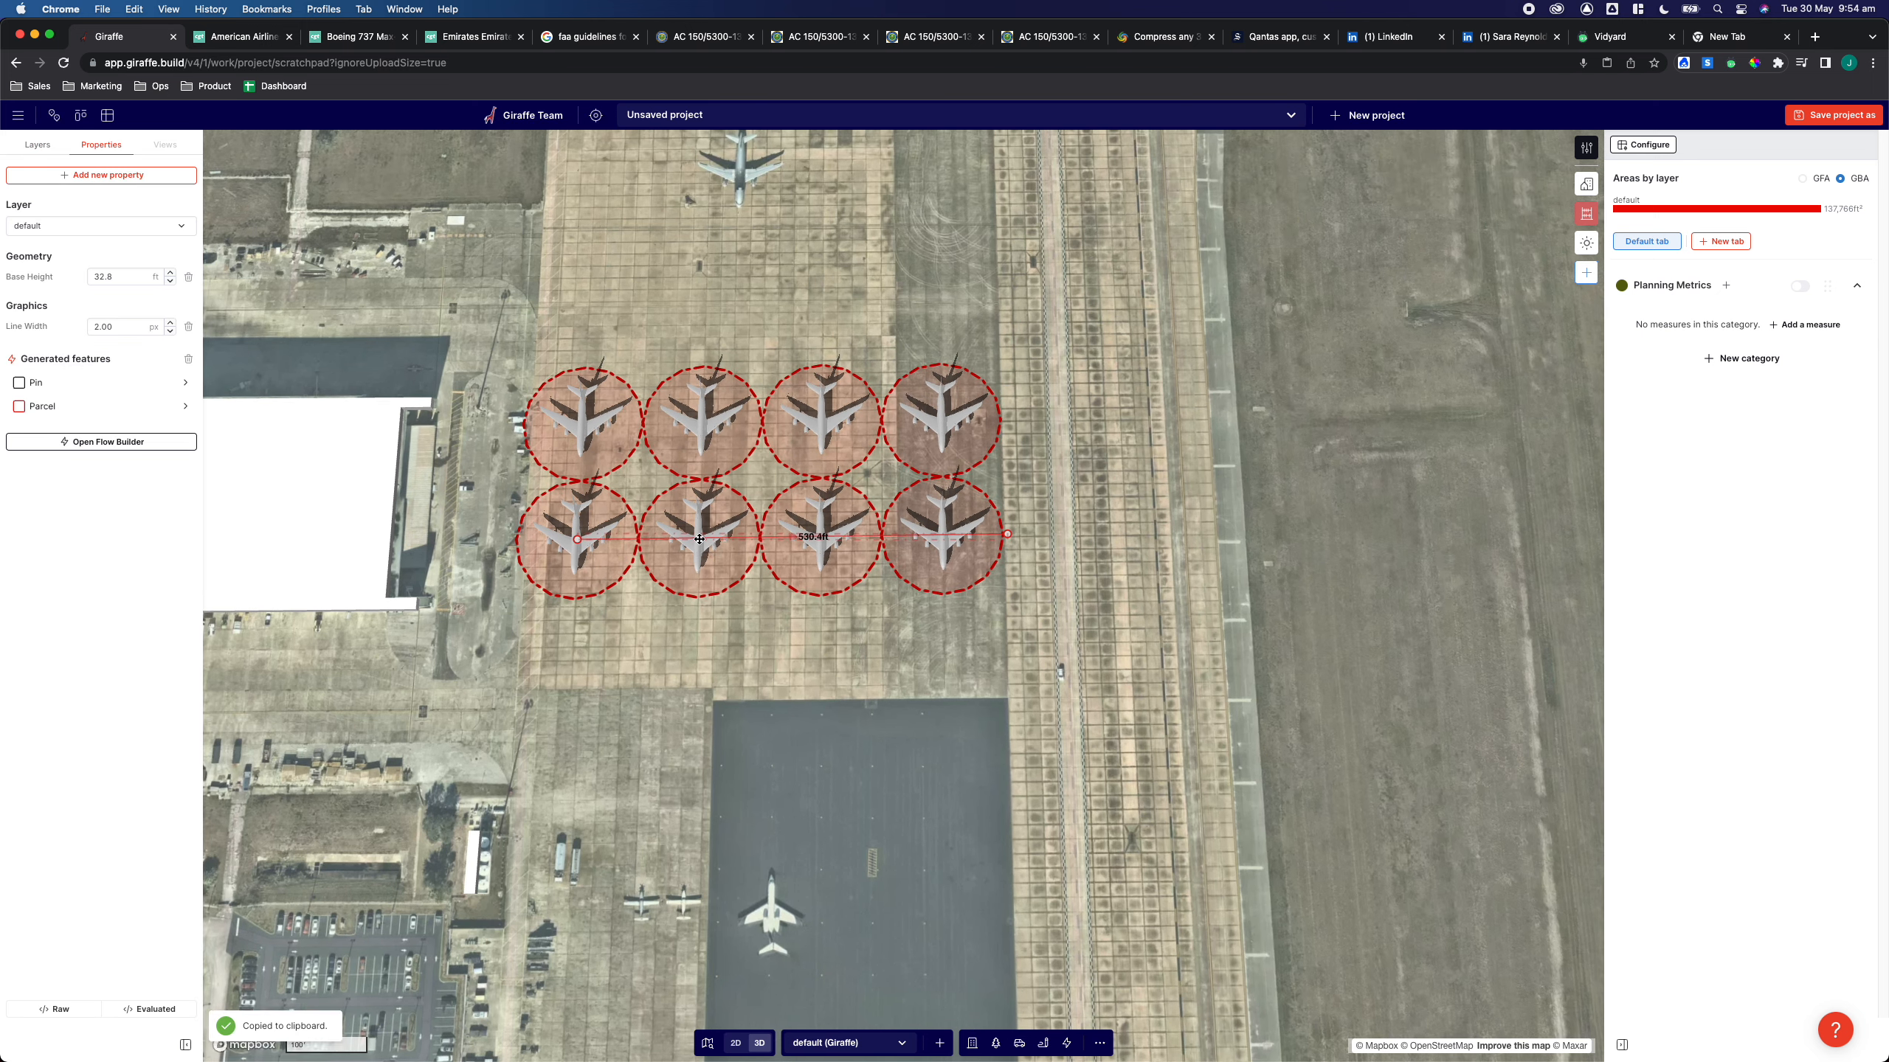
key(super+v)
Paste another copy and position it as a third row, offset below the second
drag(699, 540, 721, 655)
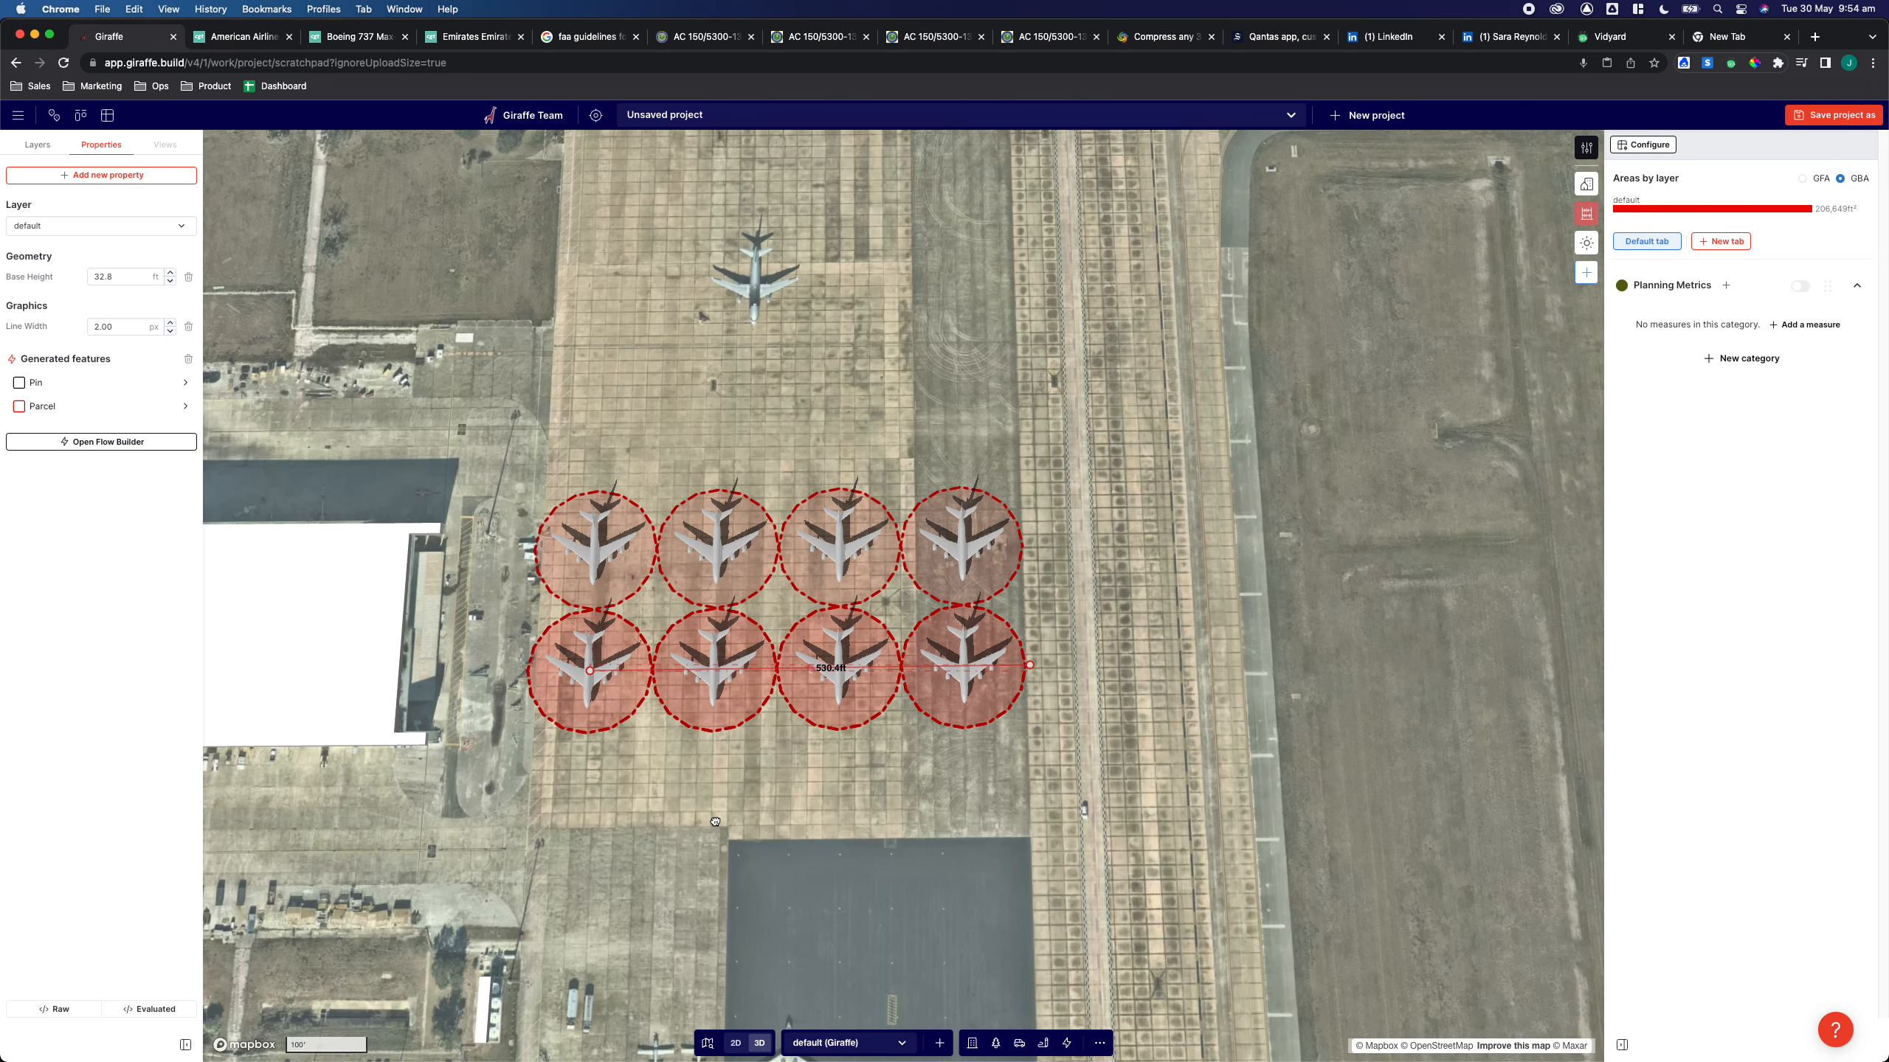
key(super+v)
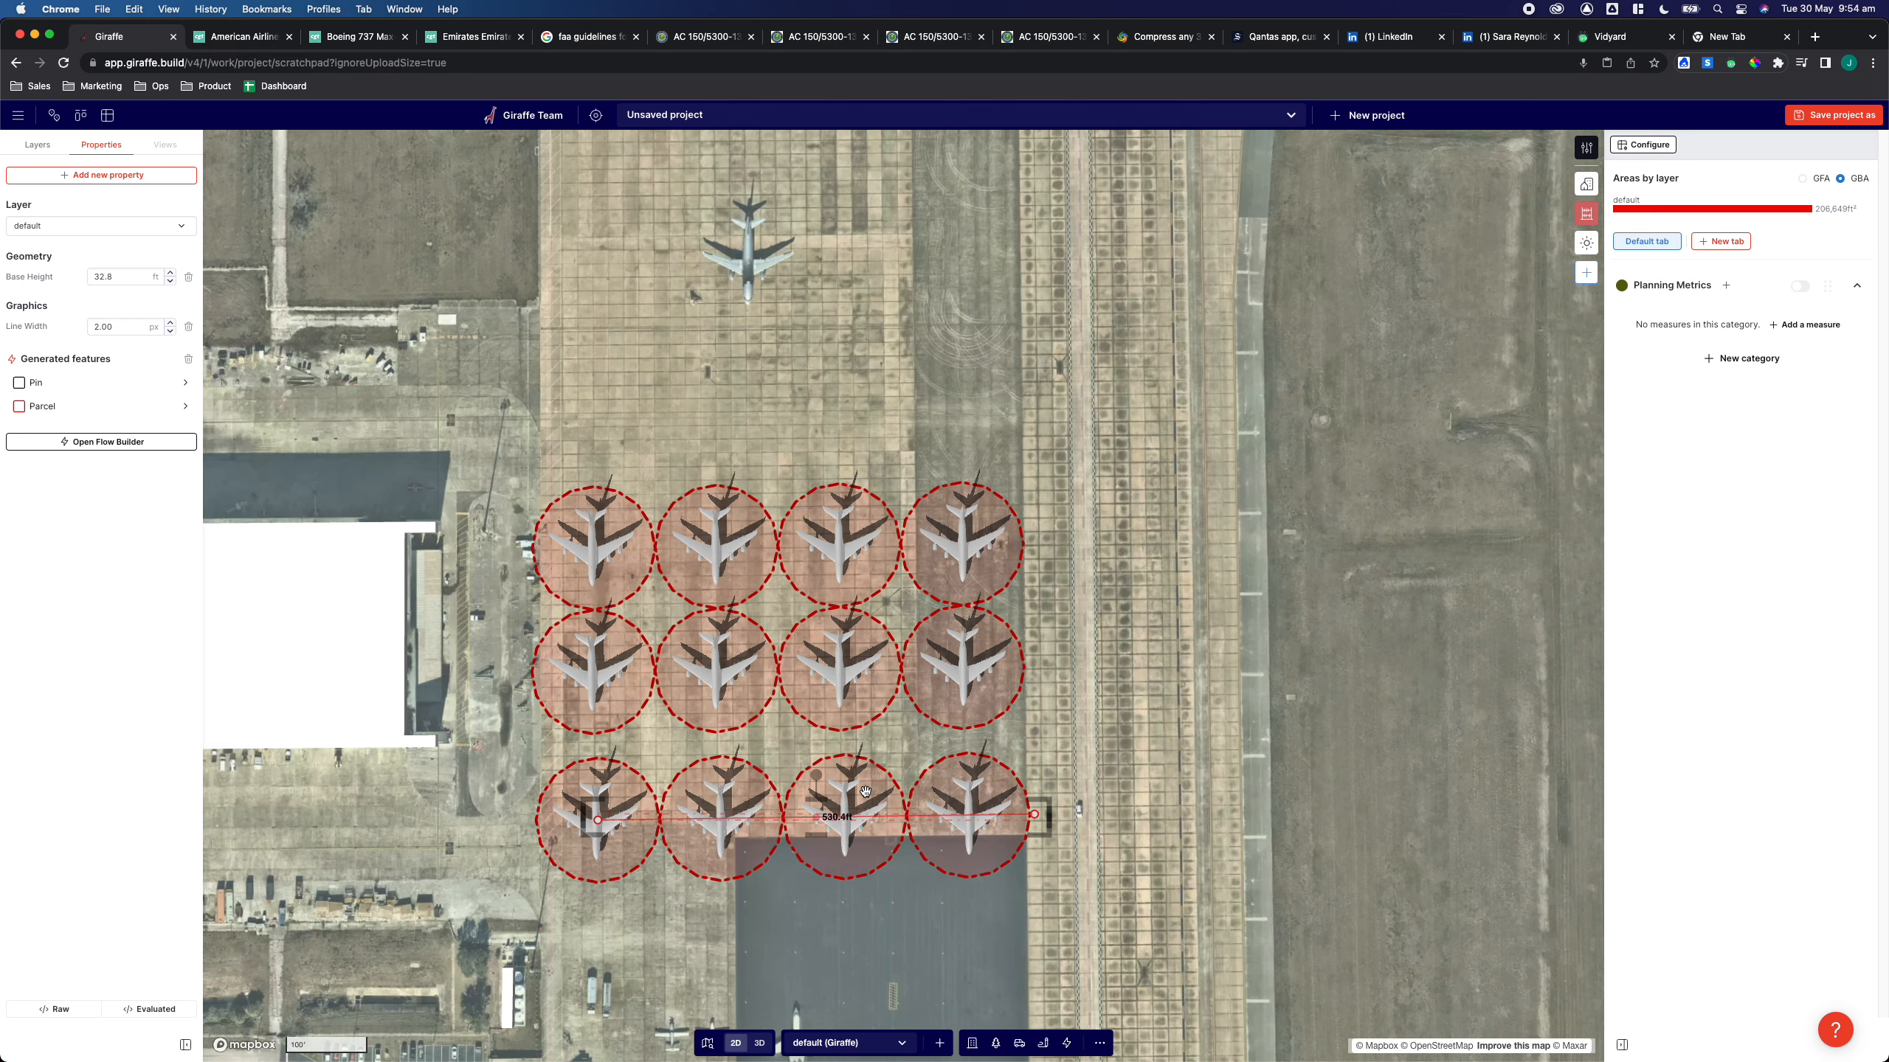
drag(816, 774, 857, 956)
drag(954, 922, 831, 994)
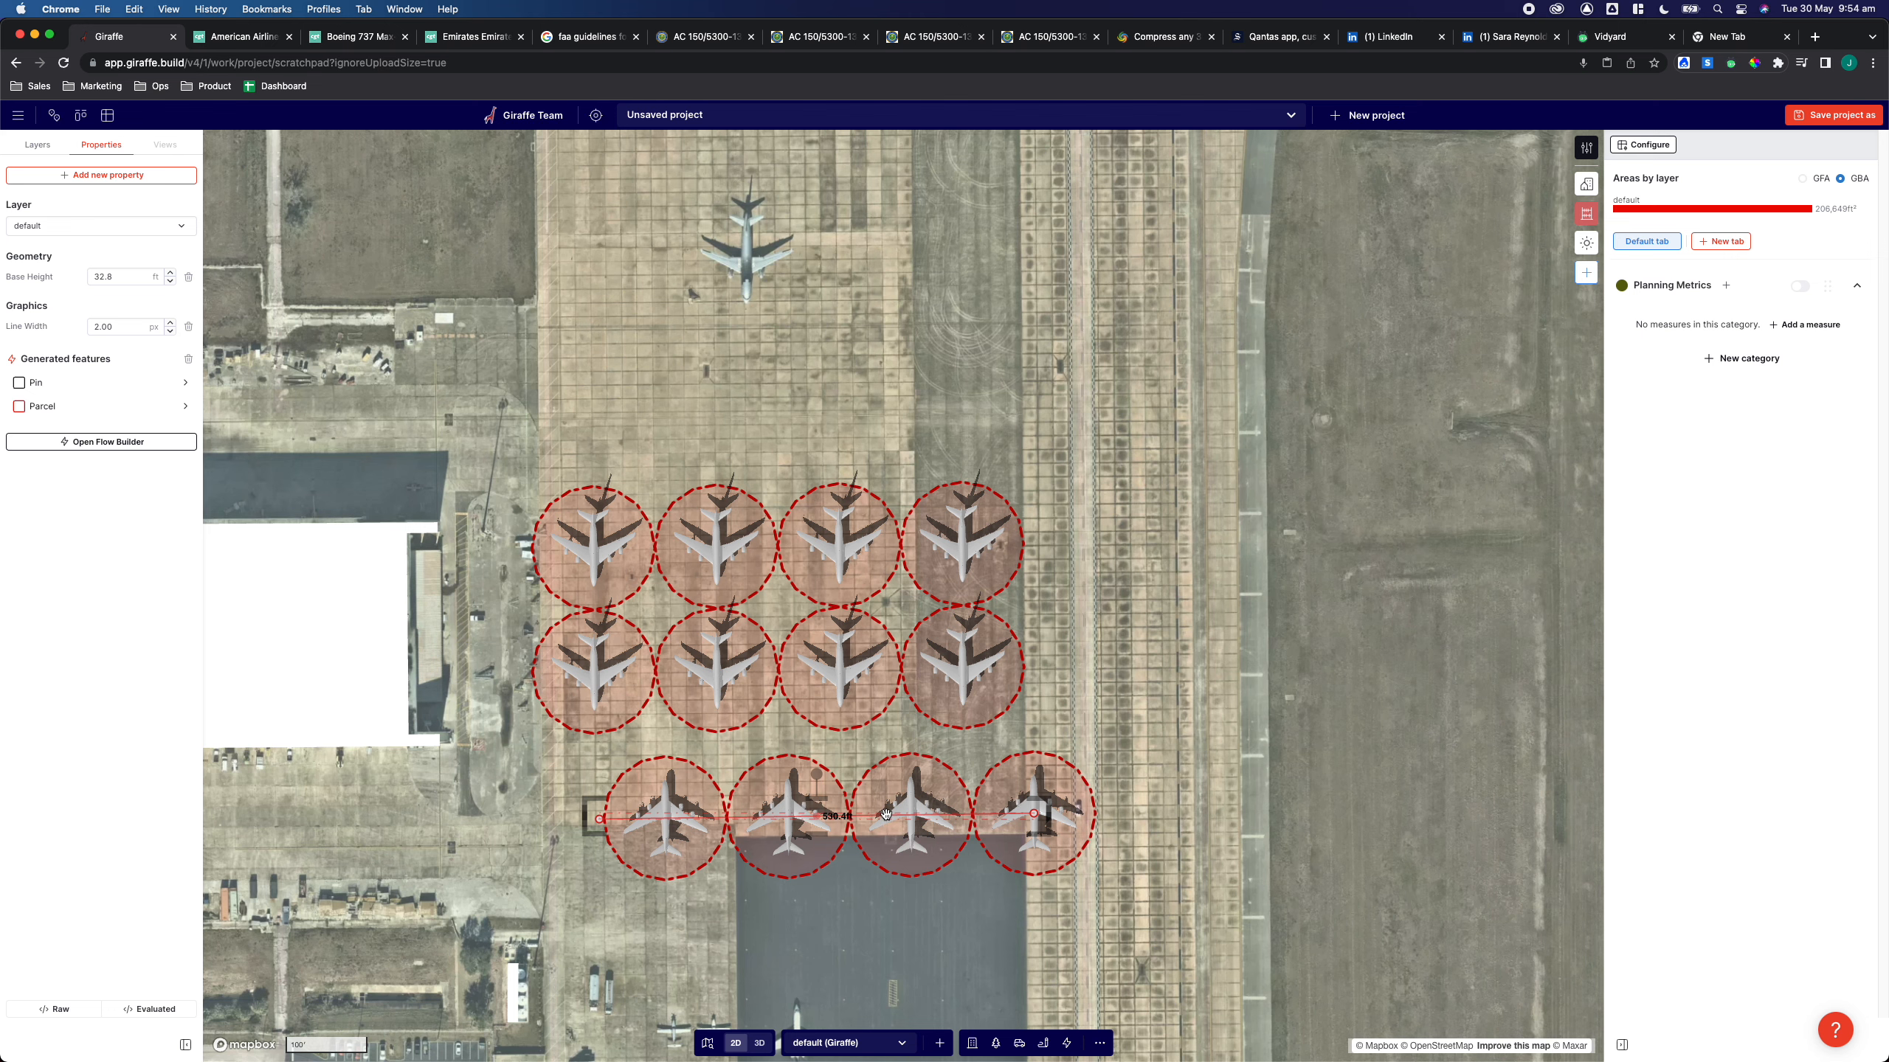
drag(884, 816, 817, 735)
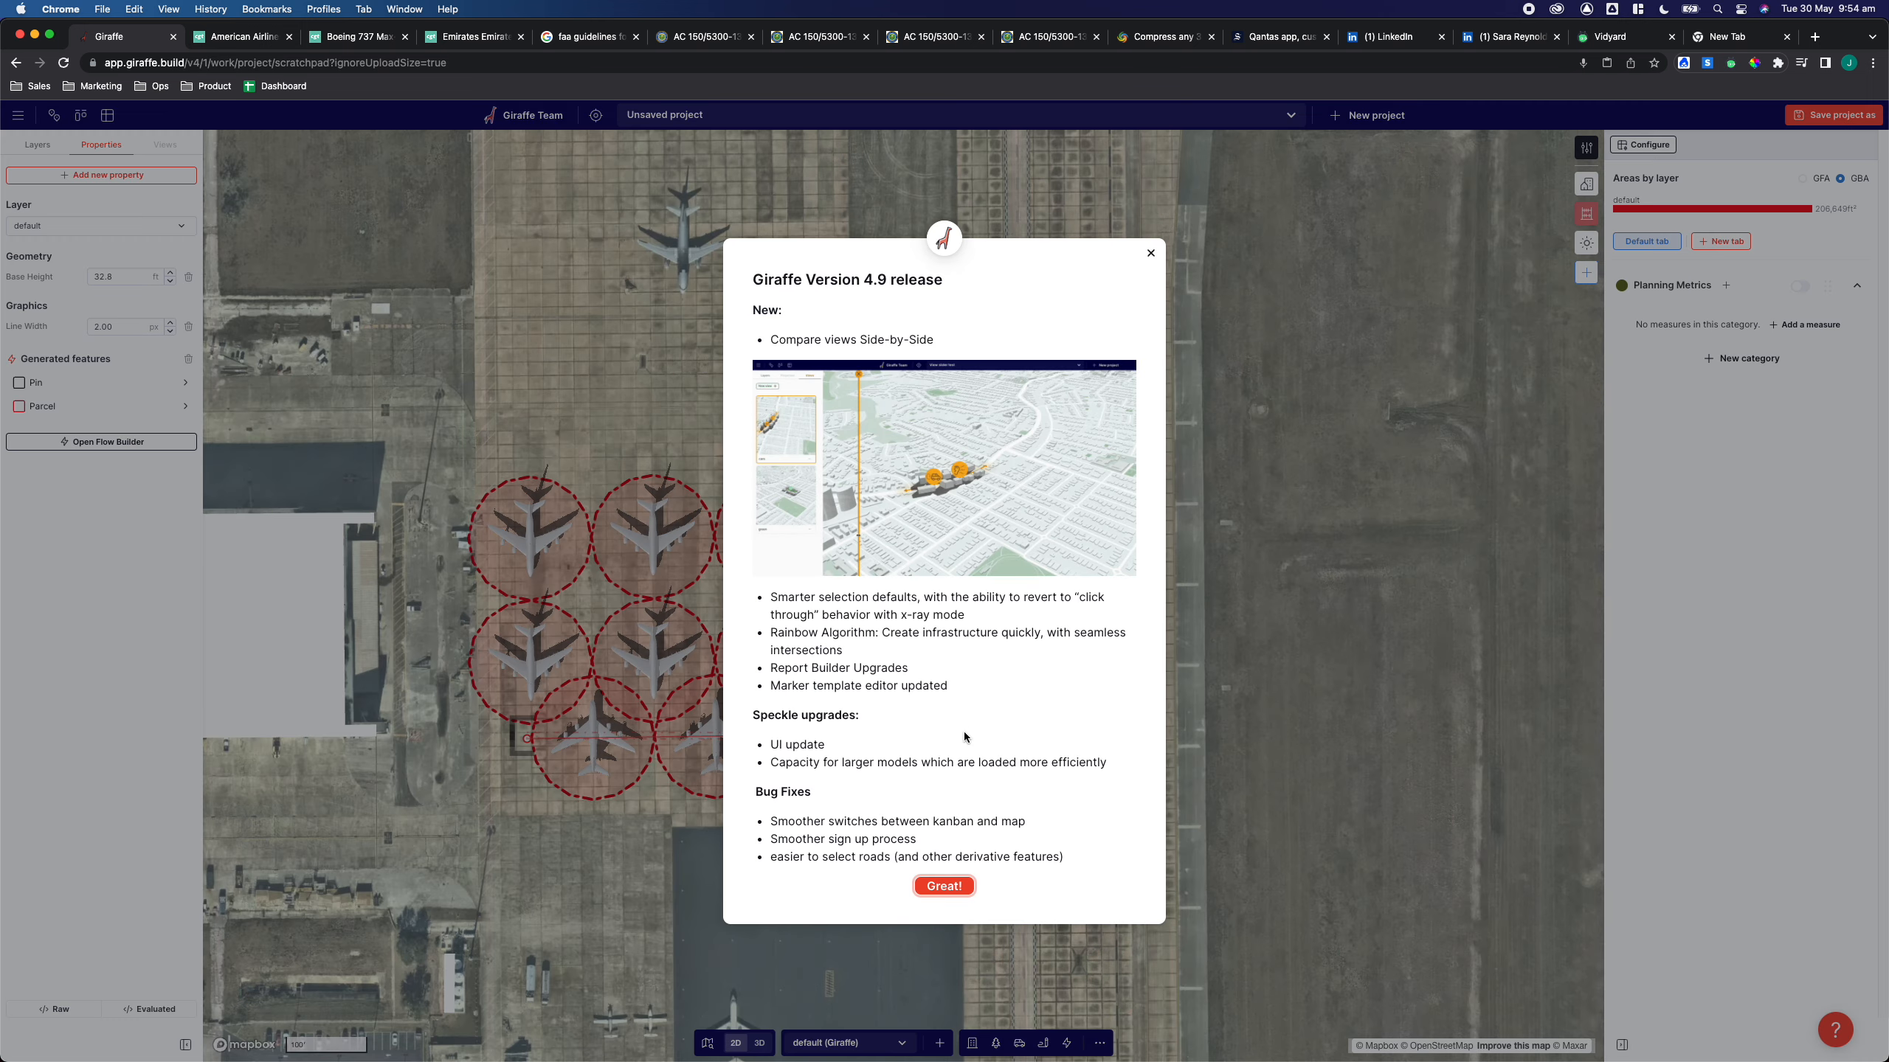
Dismiss the release notes and shorten the third row to three aircraft
click(944, 886)
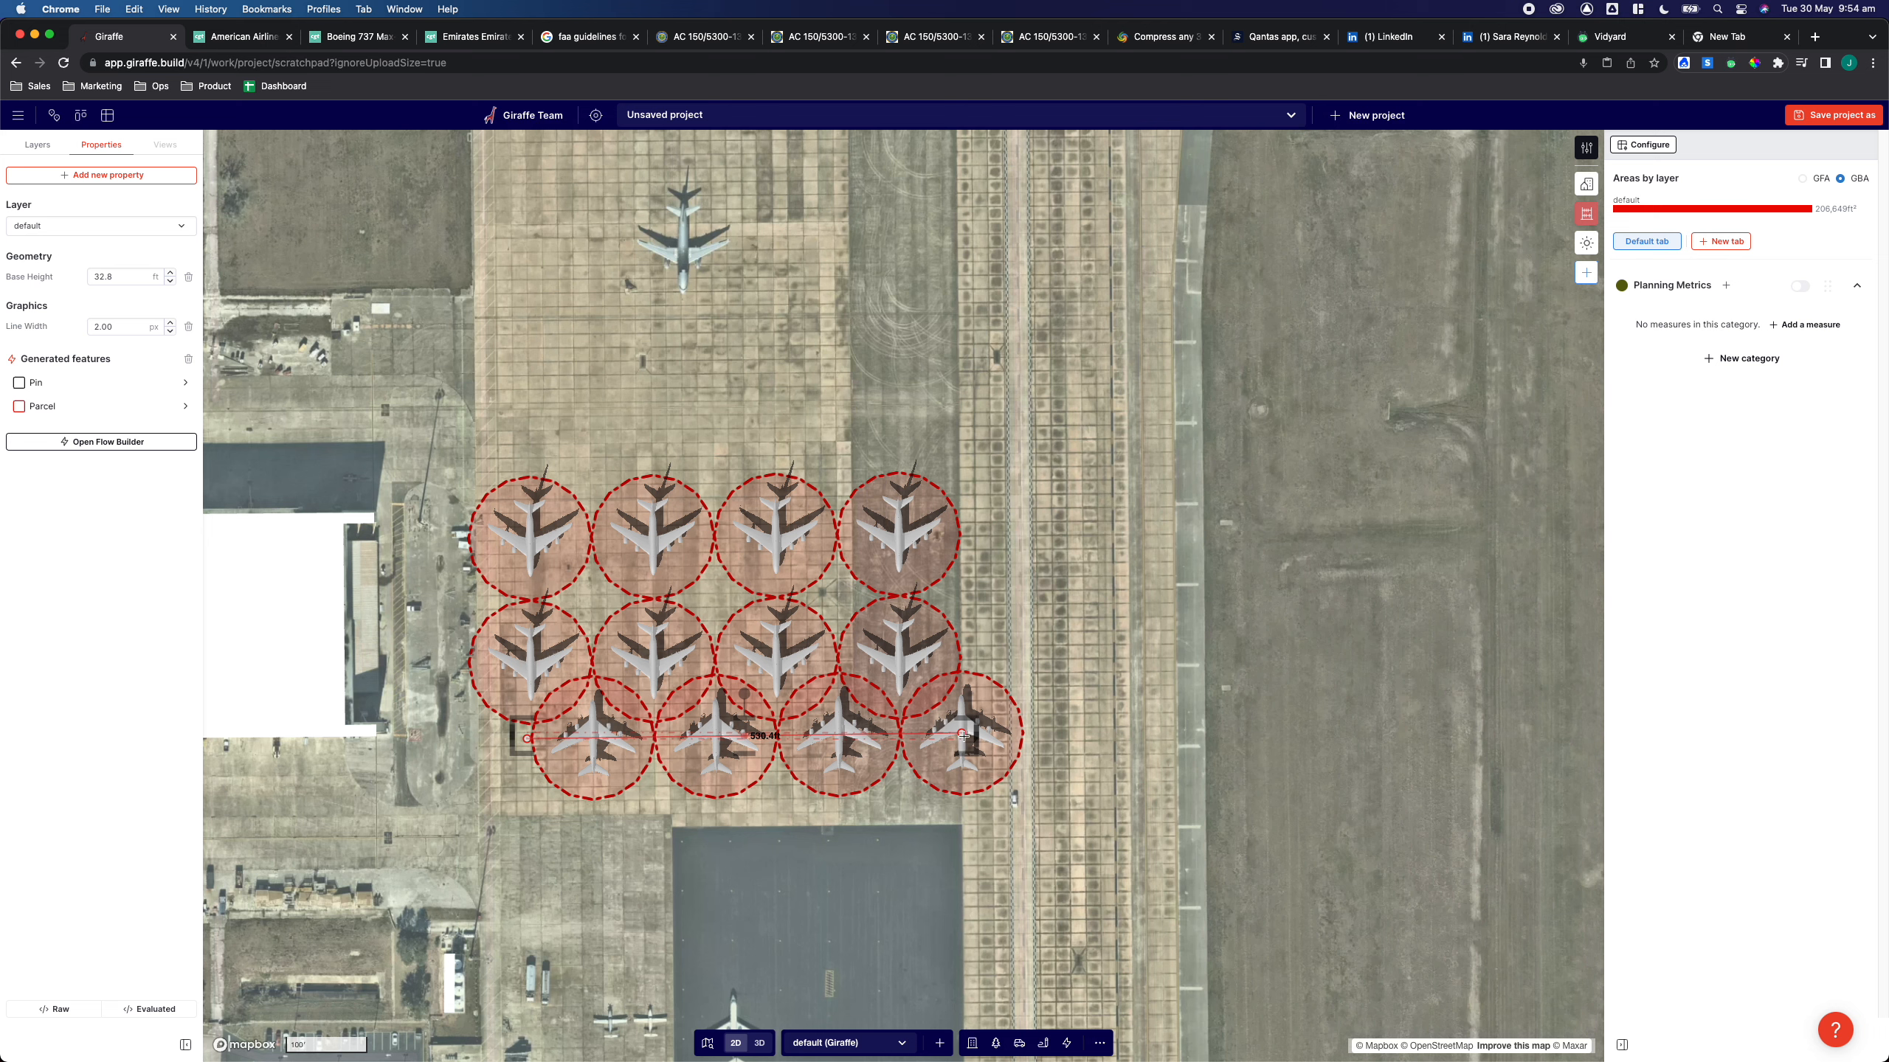
drag(872, 737, 837, 736)
click(1225, 778)
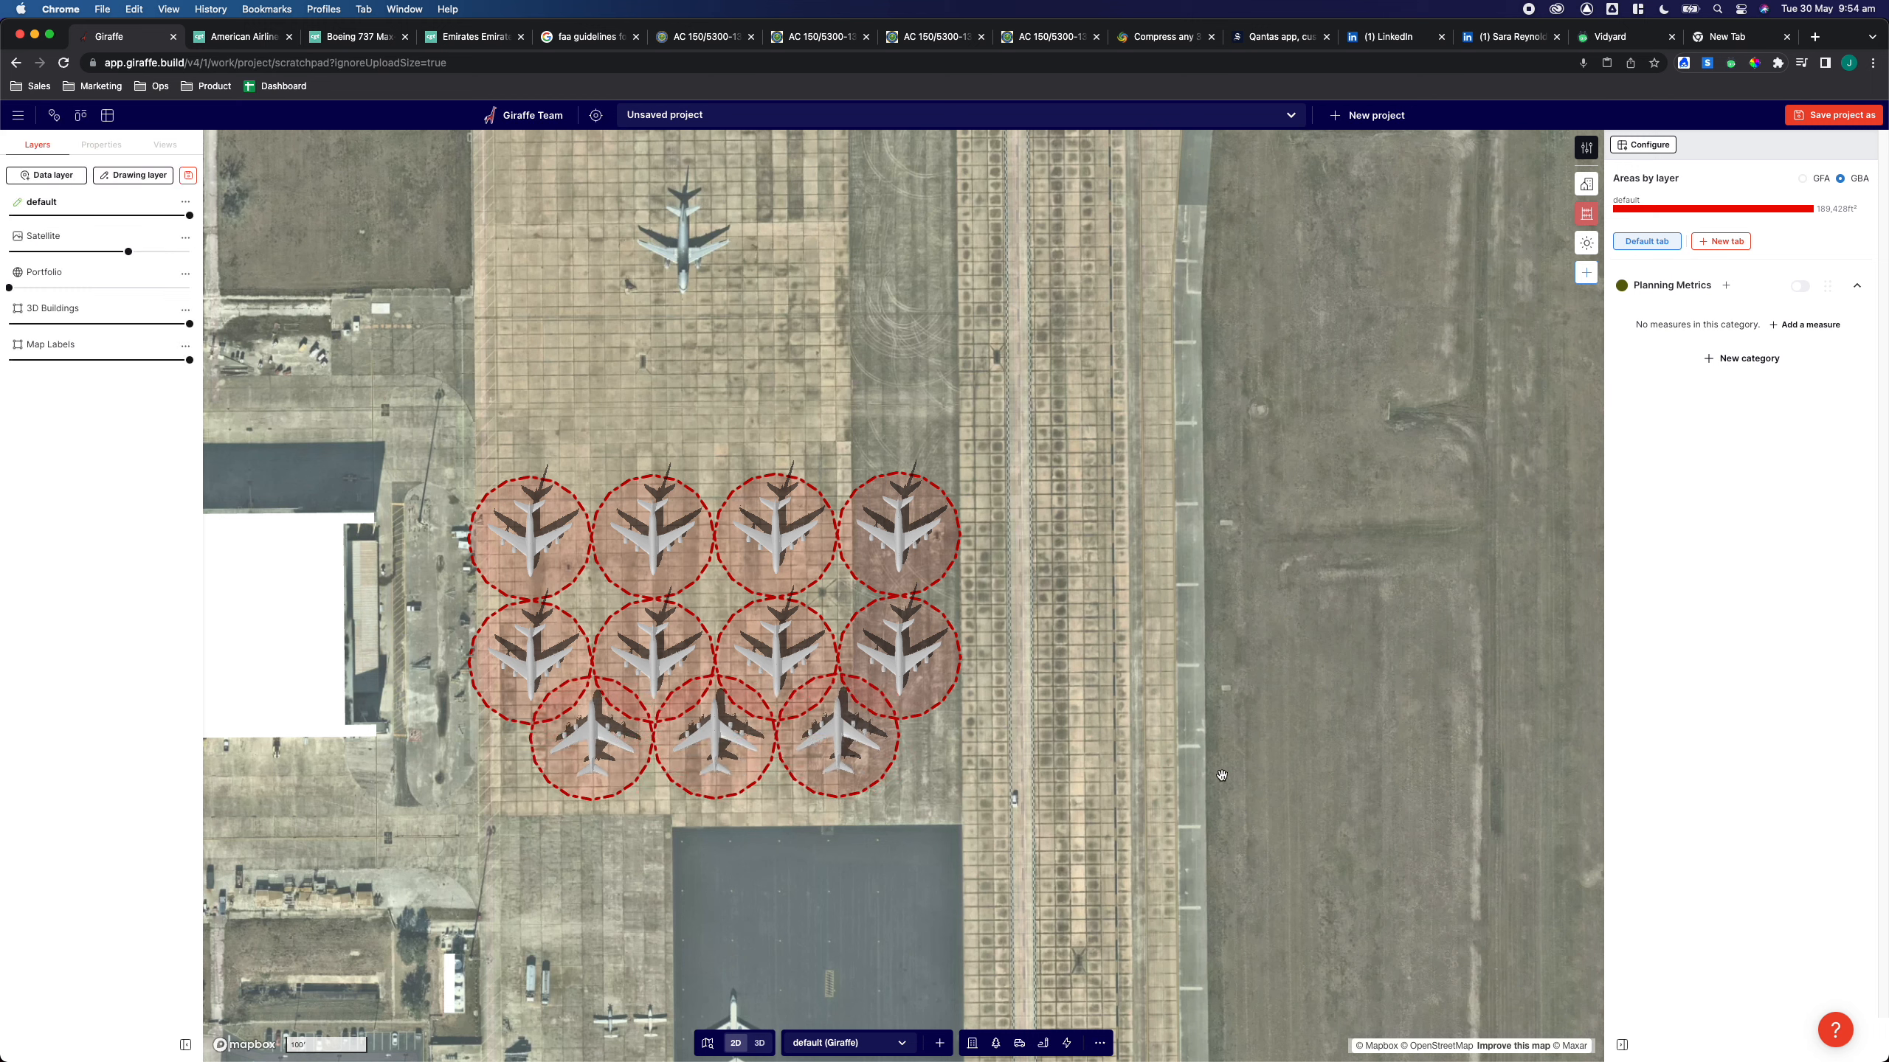
Add a new Planning Metrics measure with operation Count applied to Pin features
click(1726, 286)
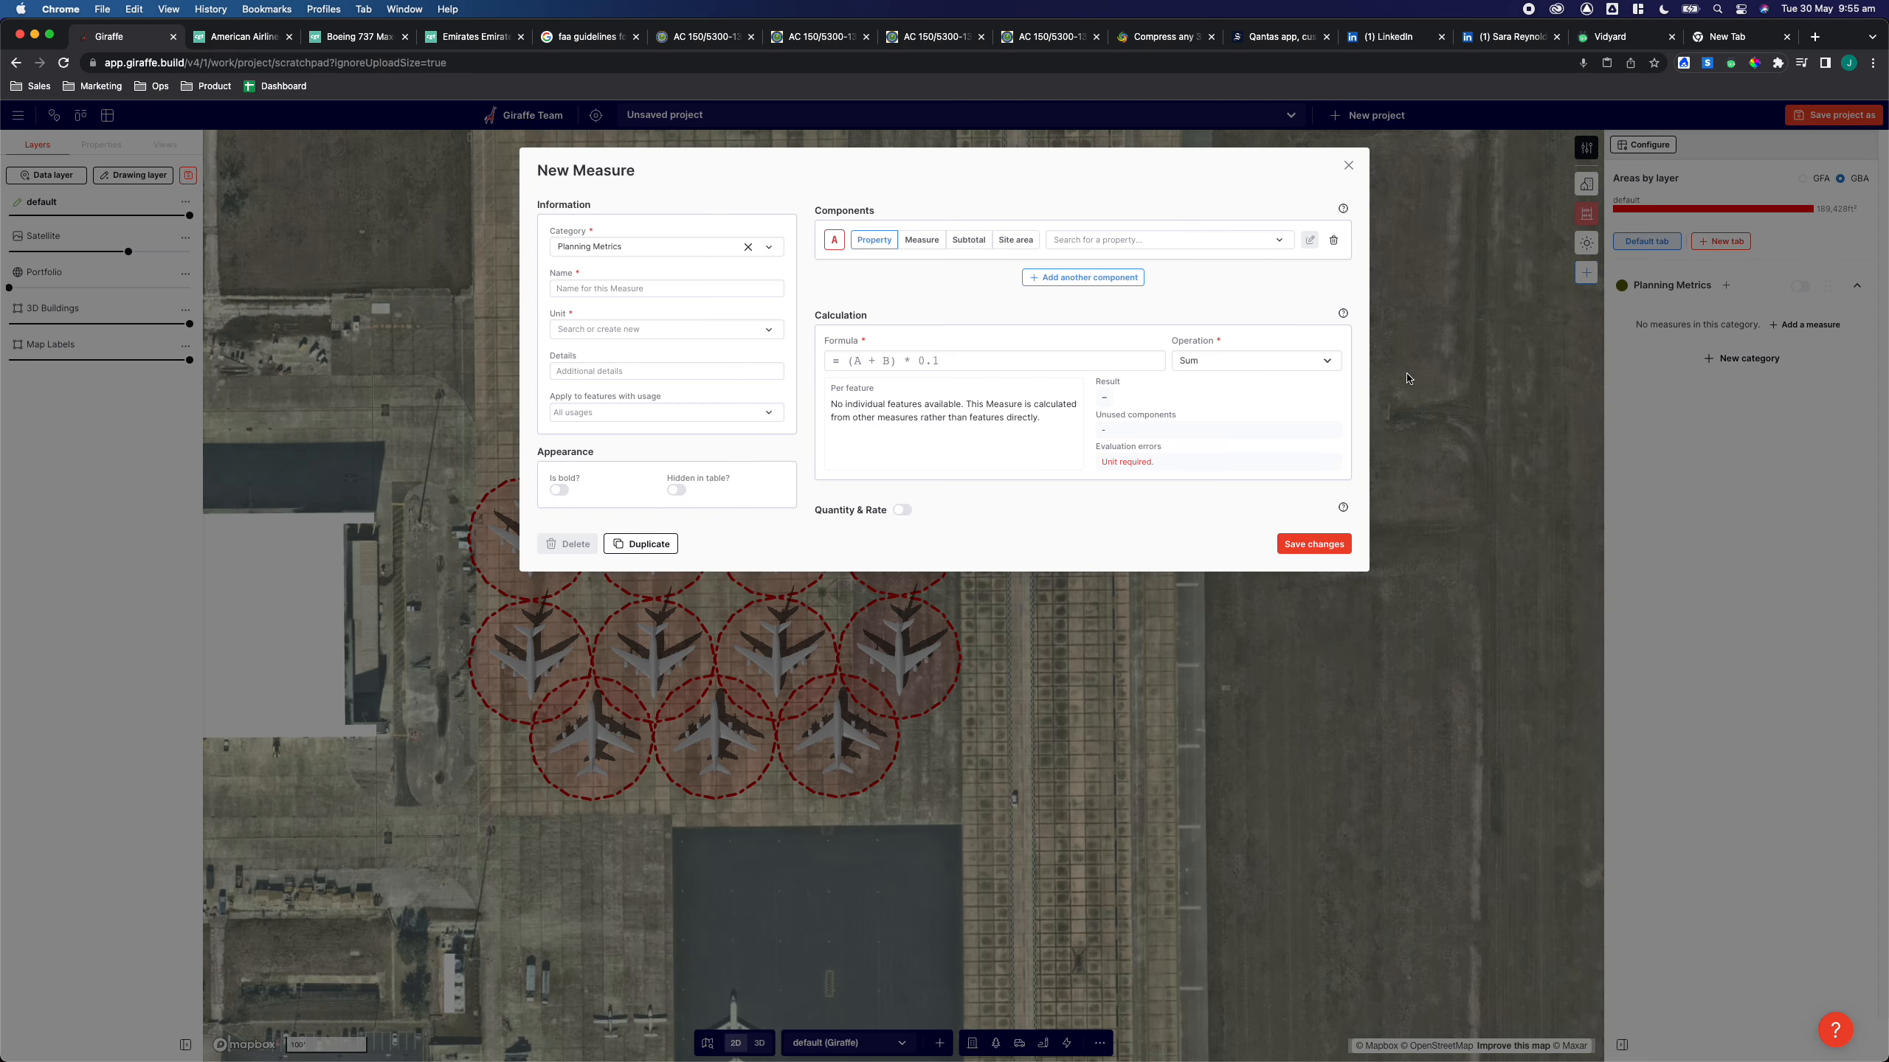
click(1264, 360)
click(1249, 439)
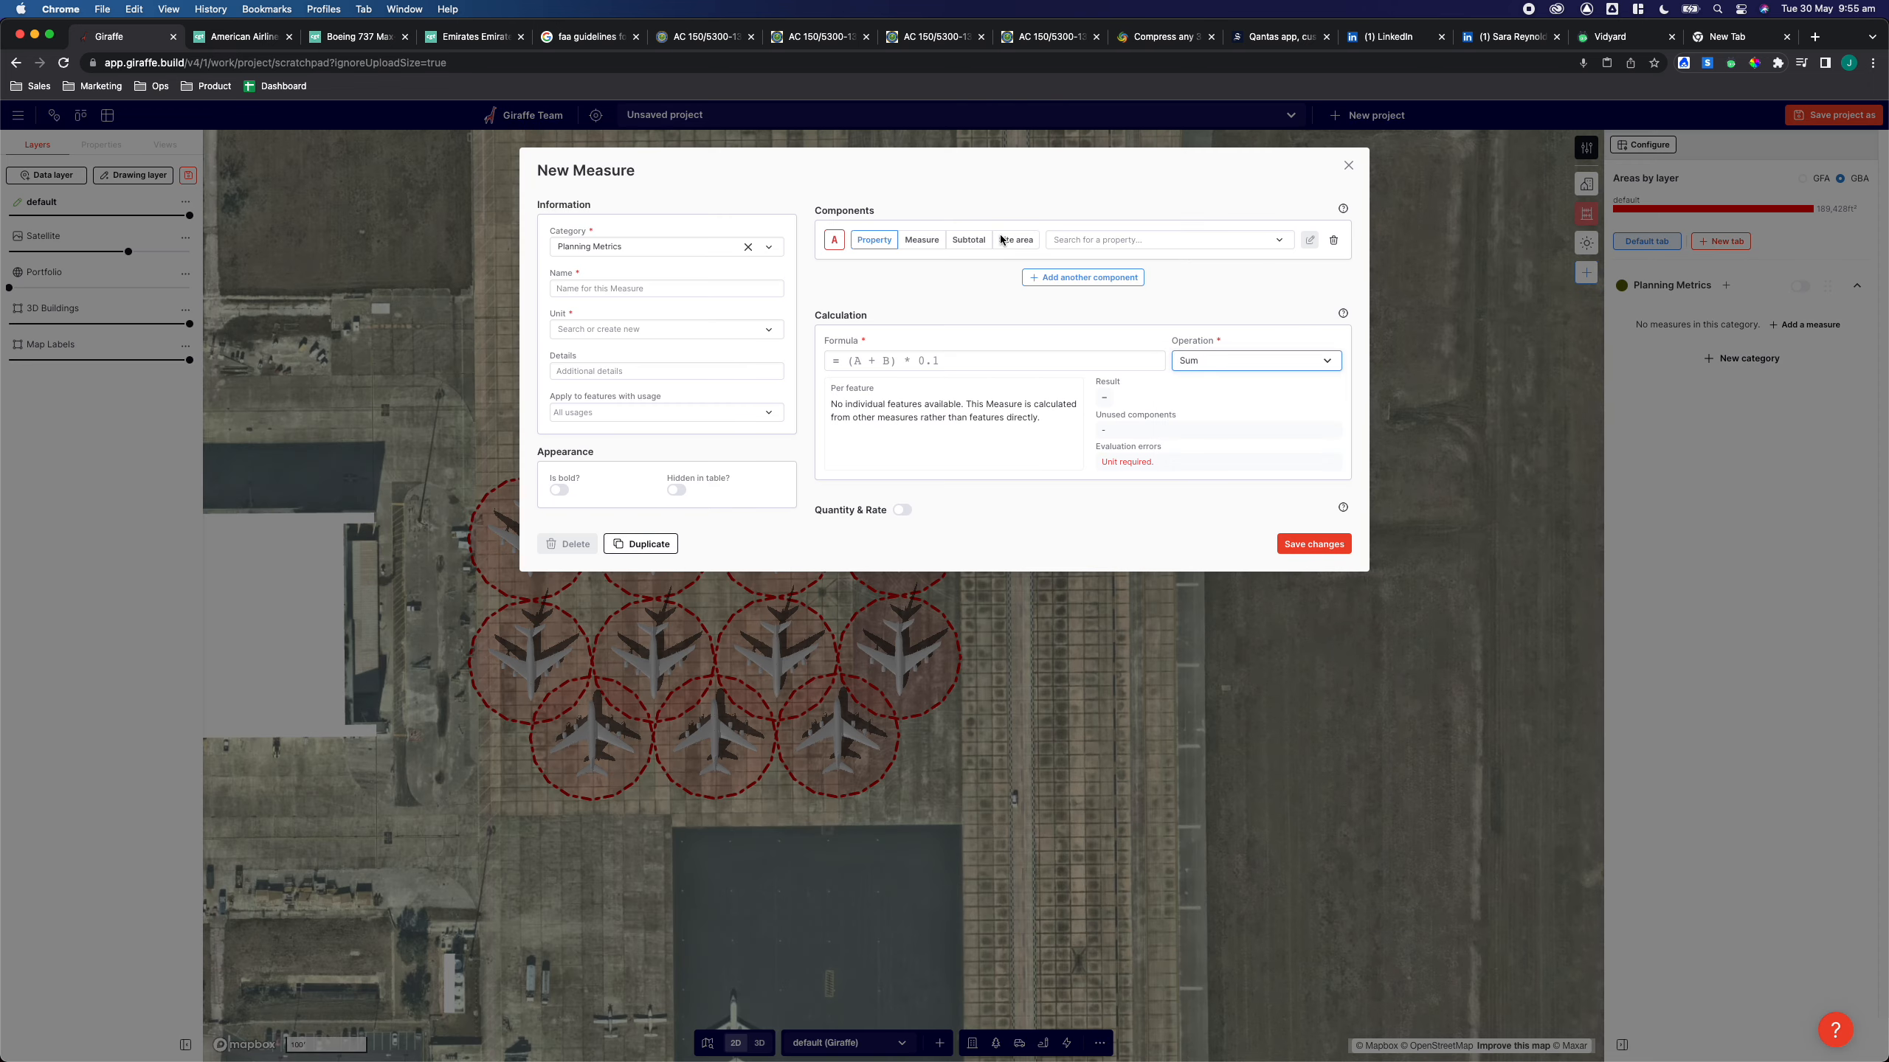
click(617, 414)
text(pin)
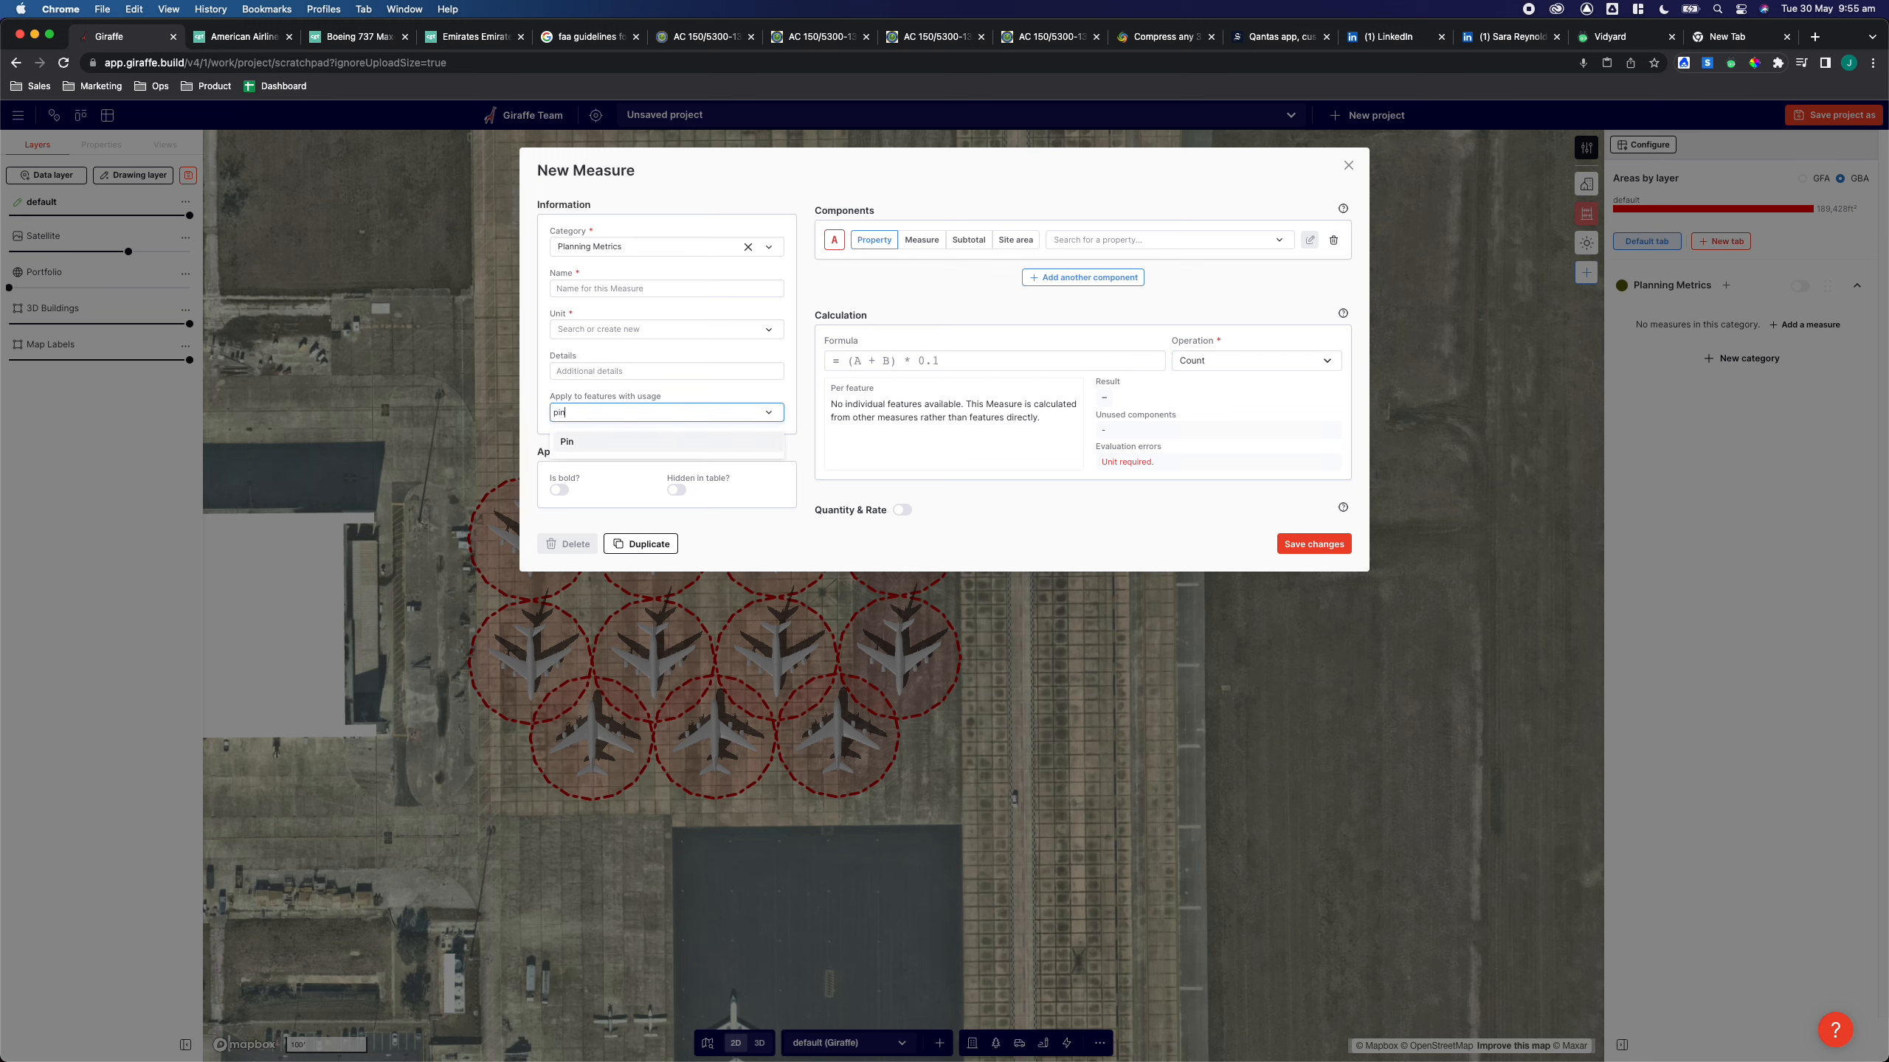
click(585, 444)
Set the measure's formula to A and remove the unused property component
click(894, 360)
text(A)
click(1334, 241)
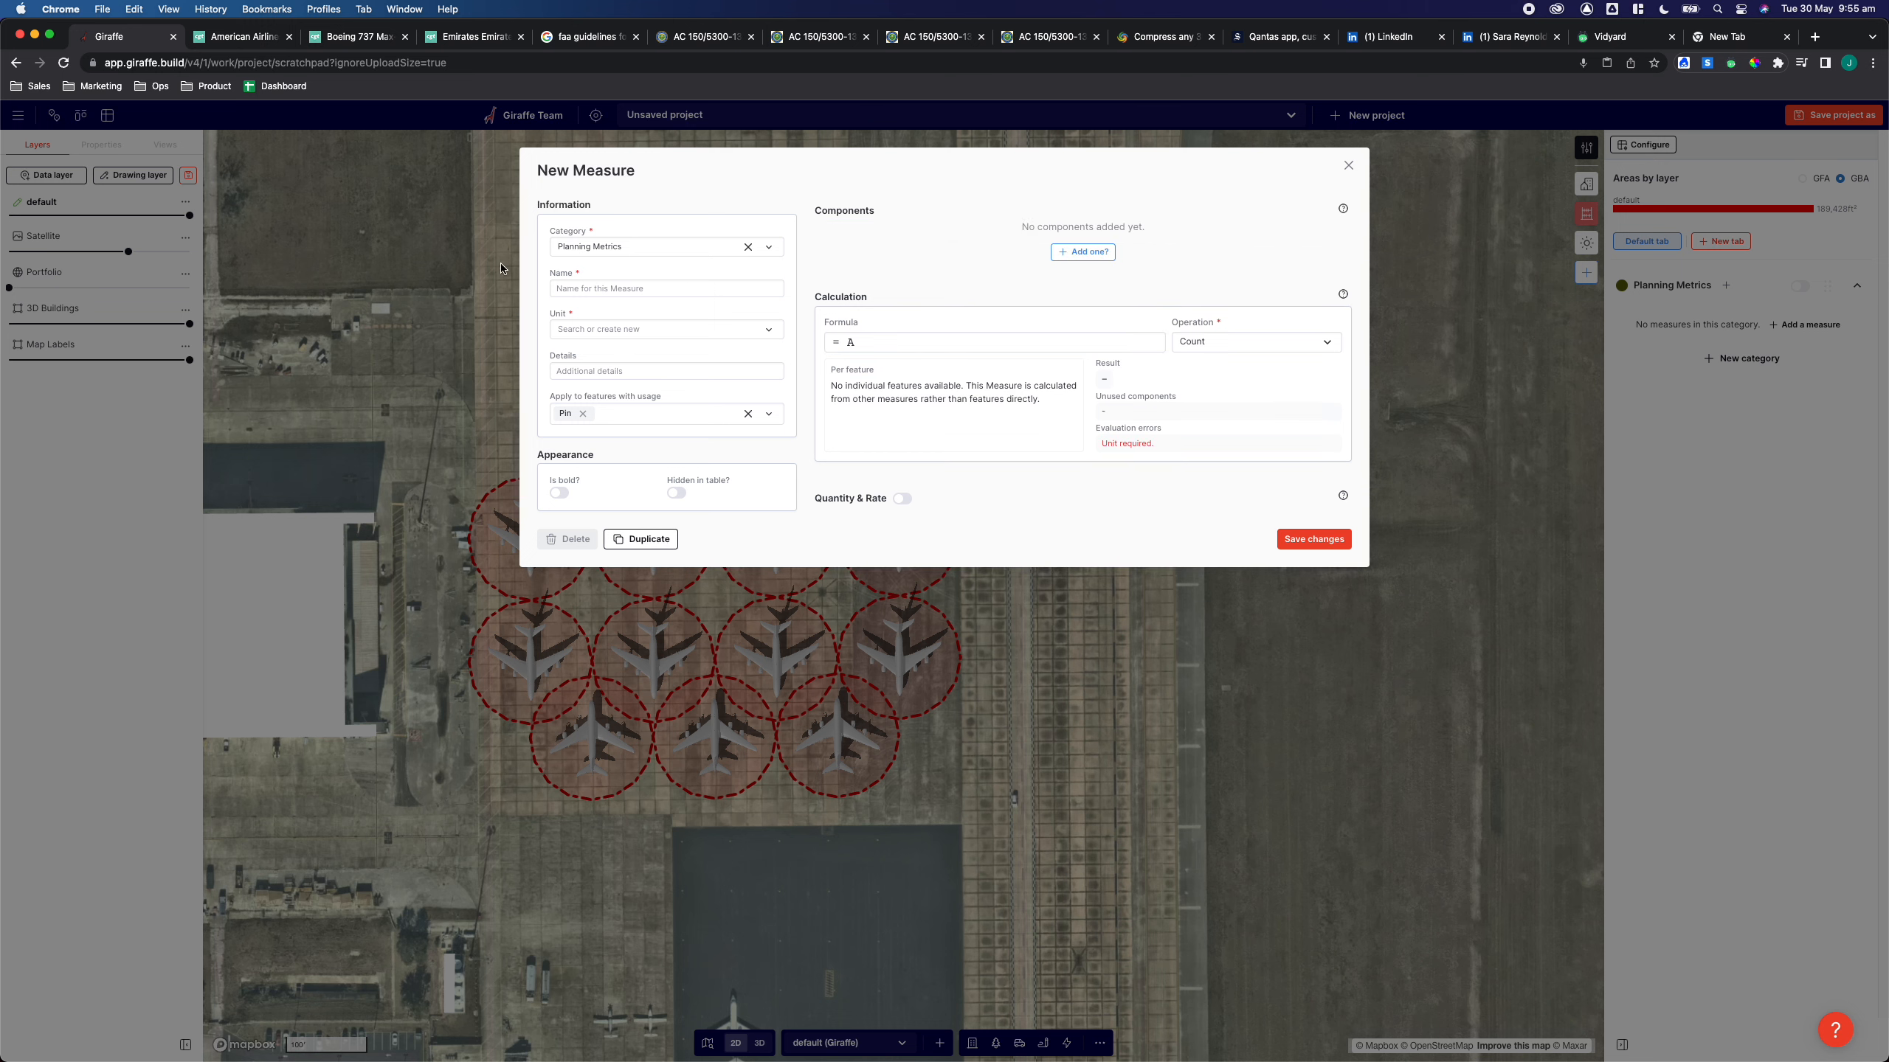
Name the measure Airbus Count, set its unit to Unitless, and save it
click(665, 287)
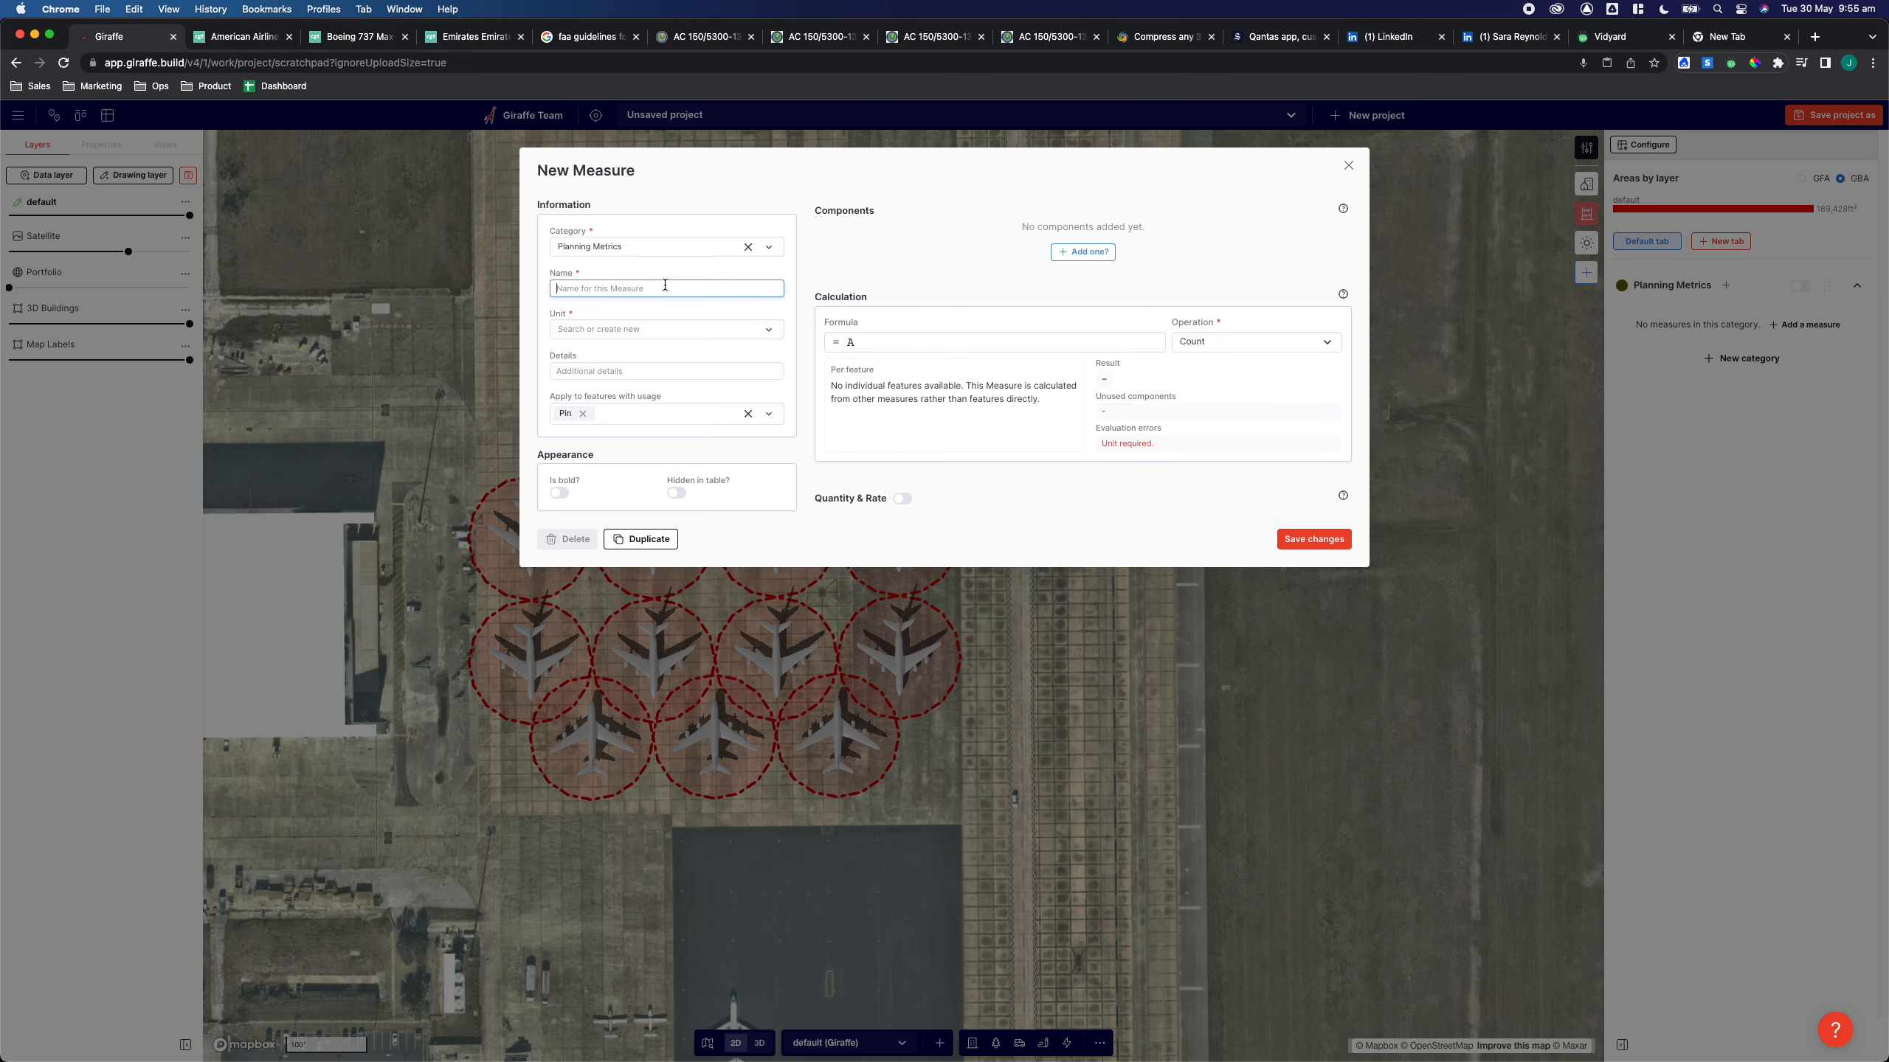
text(Airbus Count)
click(644, 332)
click(648, 360)
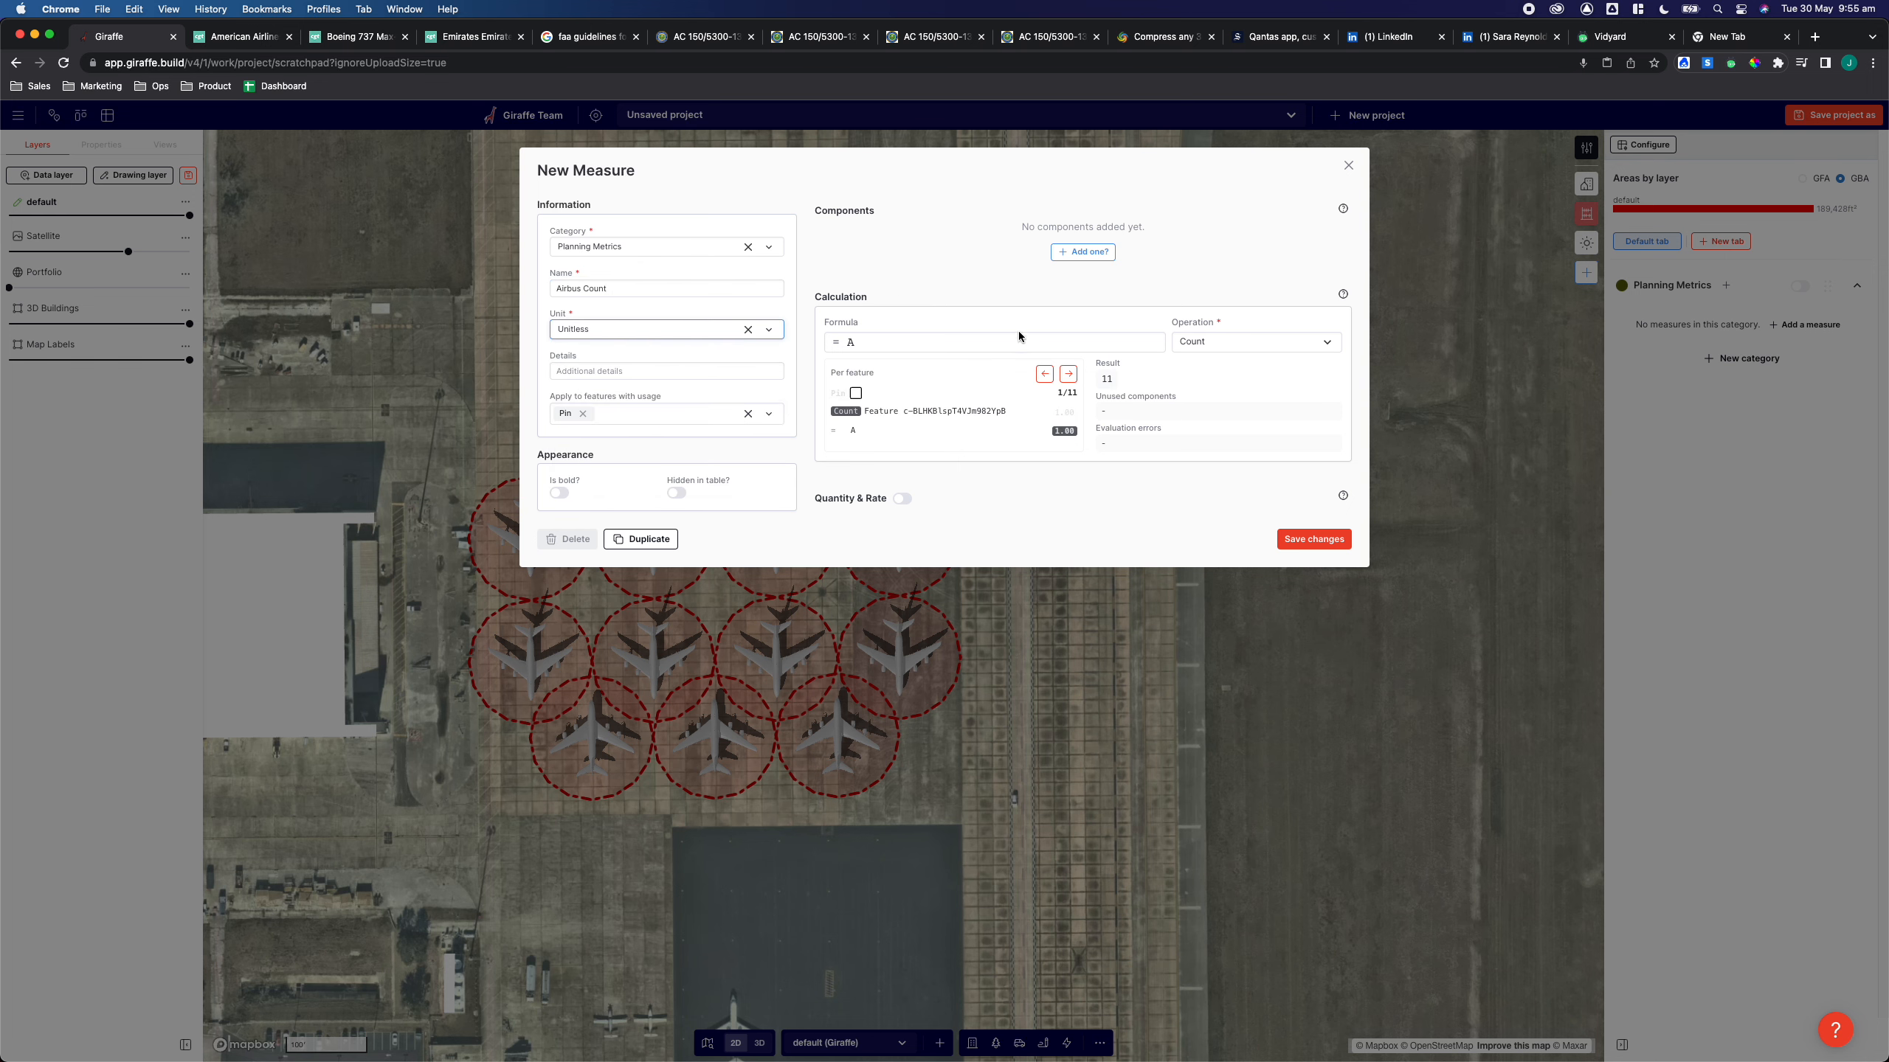
click(1325, 542)
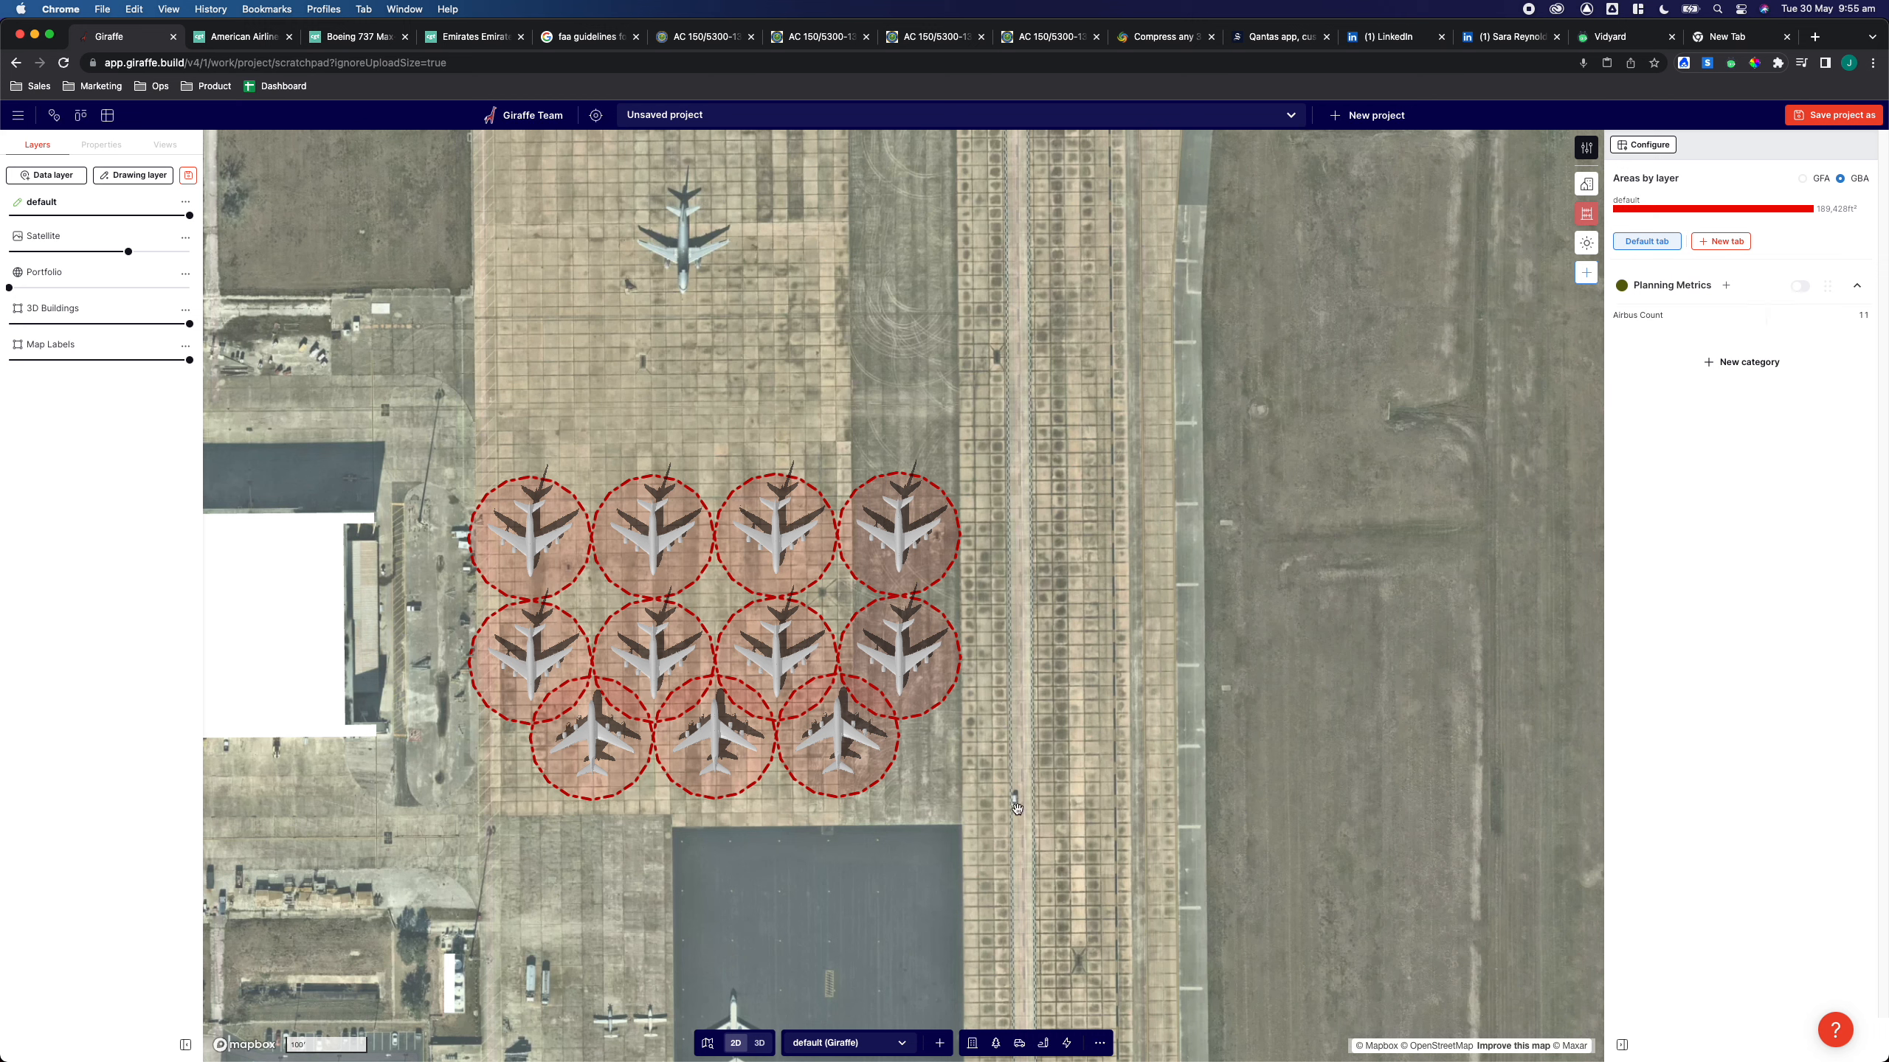